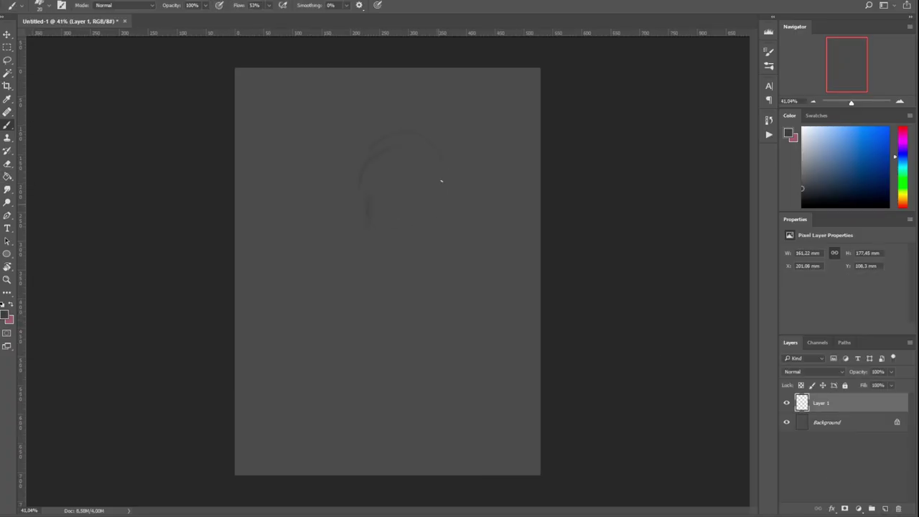
Sketch rough head and shoulder lines for the figure on Layer 1.
mouse_move(441, 181)
left_mouse_down()
mouse_move(426, 266)
mouse_move(320, 238)
mouse_move(275, 263)
mouse_move(460, 365)
left_mouse_up()
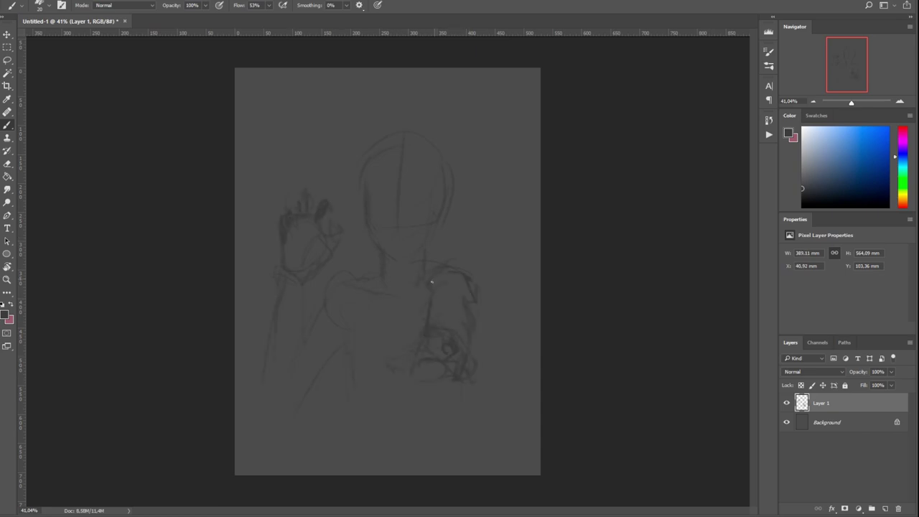
Sketch the face features and refine the figure's outline strokes.
mouse_move(381, 188)
left_mouse_down()
mouse_move(438, 194)
mouse_move(452, 251)
left_mouse_up()
key("l")
left_click_drag(473, 222, 407, 272)
key("ctrl+d")
key("b")
left_click_drag(262, 380, 323, 345)
On a new layer, paint skin tone over the face and arm and near-black hair.
left_click(884, 508, "ctrl")
left_click(818, 155)
mouse_move(402, 280)
left_mouse_down()
mouse_move(379, 194)
mouse_move(280, 416)
left_mouse_up()
left_click_drag(402, 359, 445, 337)
left_click(822, 202)
left_click_drag(373, 158, 438, 265)
Darken the hair further and paint the shirt tan with dark strokes near the neck.
key("F5")
key("F5")
left_click_drag(437, 172, 445, 201)
left_click(827, 181)
left_click_drag(323, 287, 380, 359)
left_click_drag(344, 302, 445, 466)
left_click_drag(388, 258, 416, 287)
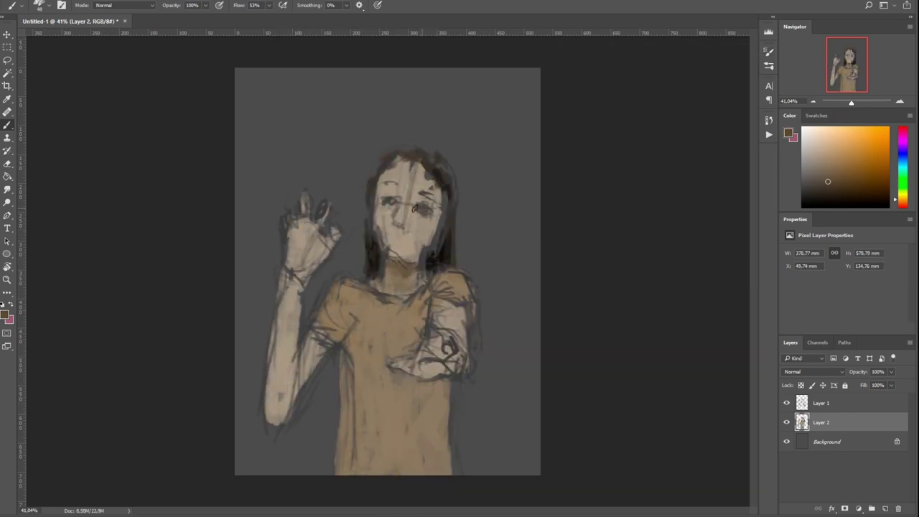
Refine the painted figure, merge the sketch into the paint layer and mirror the canvas.
left_click_drag(414, 208, 395, 244)
left_click_drag(345, 302, 380, 431)
left_click_drag(376, 371, 451, 467)
key("ctrl+e")
key("l")
left_click_drag(296, 143, 315, 251)
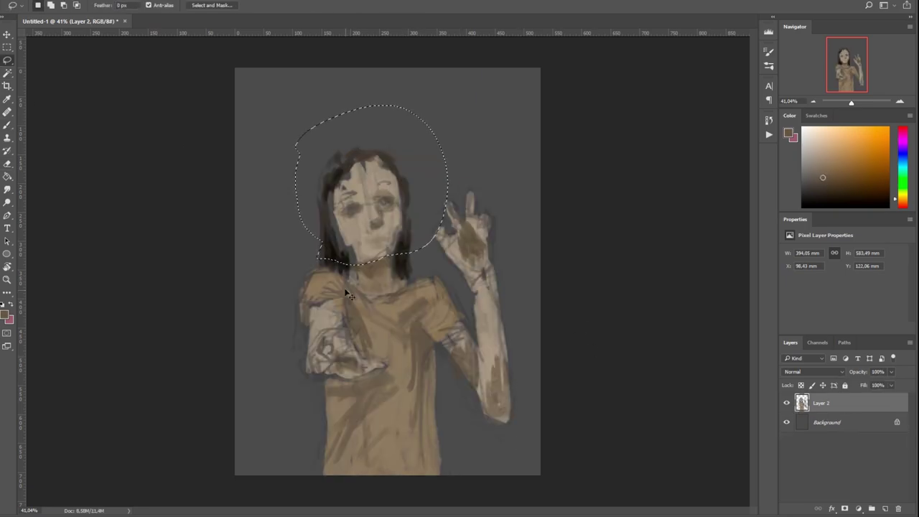
Shift the selected head into place and repaint the face, lightening the chin and neck.
left_click_drag(349, 295, 359, 301)
key("ctrl+d")
key("b")
mouse_move(373, 230)
left_mouse_down()
mouse_move(374, 283)
mouse_move(423, 302)
mouse_move(399, 230)
left_mouse_up()
left_click_drag(370, 287, 389, 254)
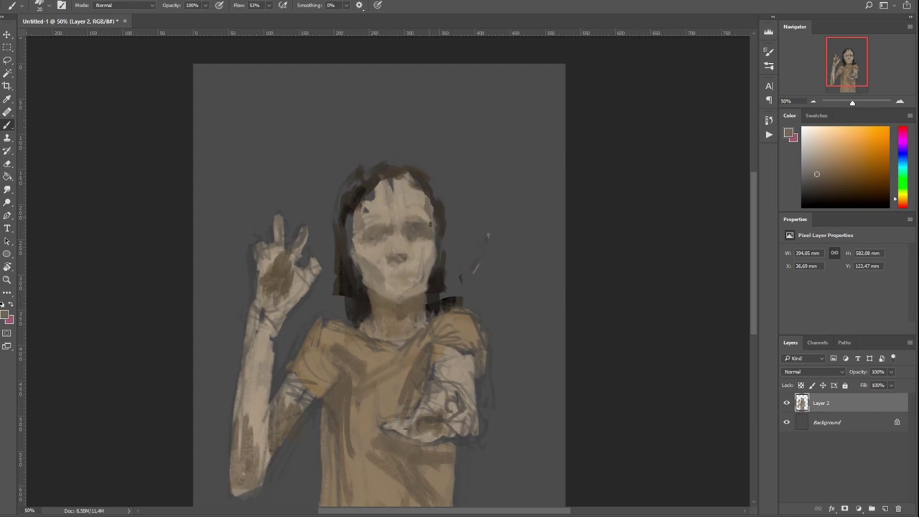
right_click(367, 248)
left_click_drag(380, 301, 416, 341)
Transform the lasso-selected head, then paint light tan on the face and dark hair strokes.
key("l")
left_click_drag(351, 173, 330, 302)
key("ctrl+t")
key("Return")
key("ctrl+d")
key("b")
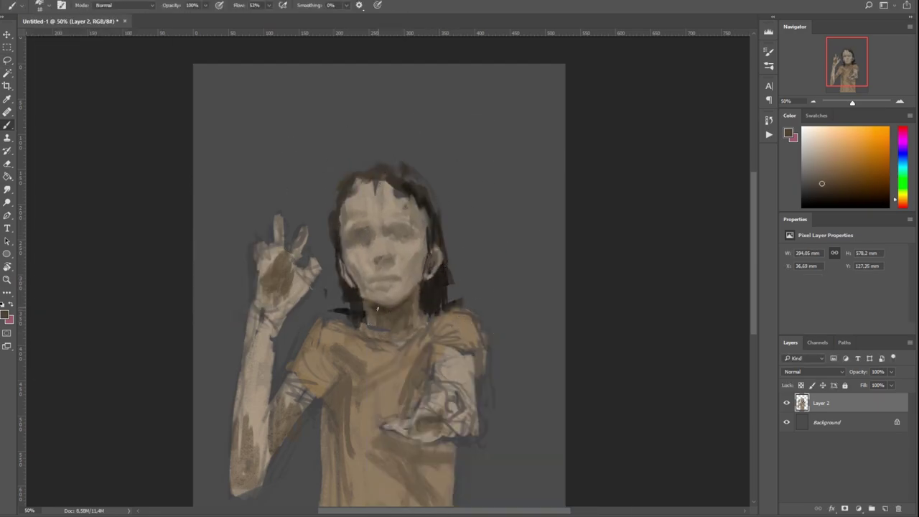
left_click(373, 332, "alt")
left_click_drag(485, 365, 493, 347)
left_click_drag(441, 265, 348, 287)
Nudge the head into position again and paint light skin strokes on the arm.
left_click_drag(402, 302, 412, 293)
key("l")
left_click_drag(374, 143, 359, 279)
key("ctrl+t")
key("Return")
left_click(433, 255, "alt")
key("ctrl+0")
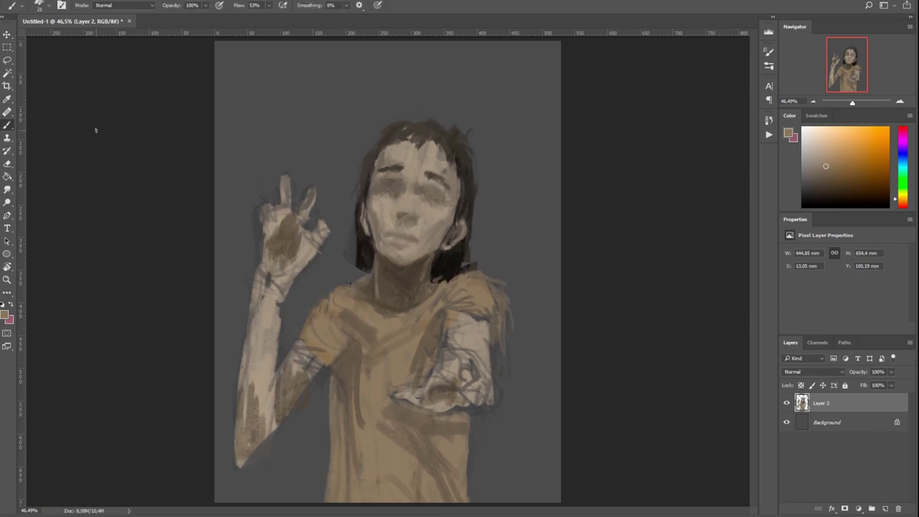
left_click(309, 312, "alt")
left_click_drag(302, 337, 310, 382)
Paint light beige highlights and dark shading across the shirt and raised arm.
key("ctrl+plus")
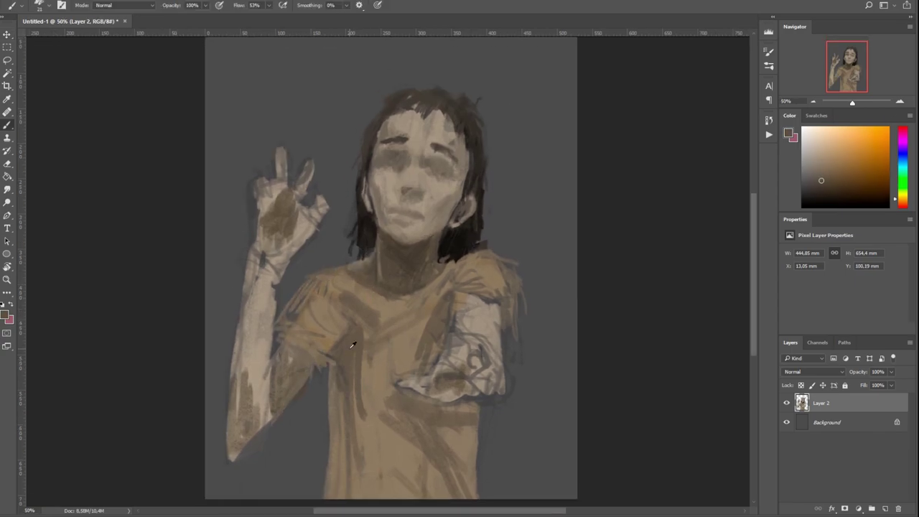
left_click_drag(309, 323, 348, 349)
left_click_drag(358, 402, 420, 379)
left_click(421, 410, "alt")
left_click_drag(459, 409, 430, 361)
left_click_drag(337, 287, 358, 326)
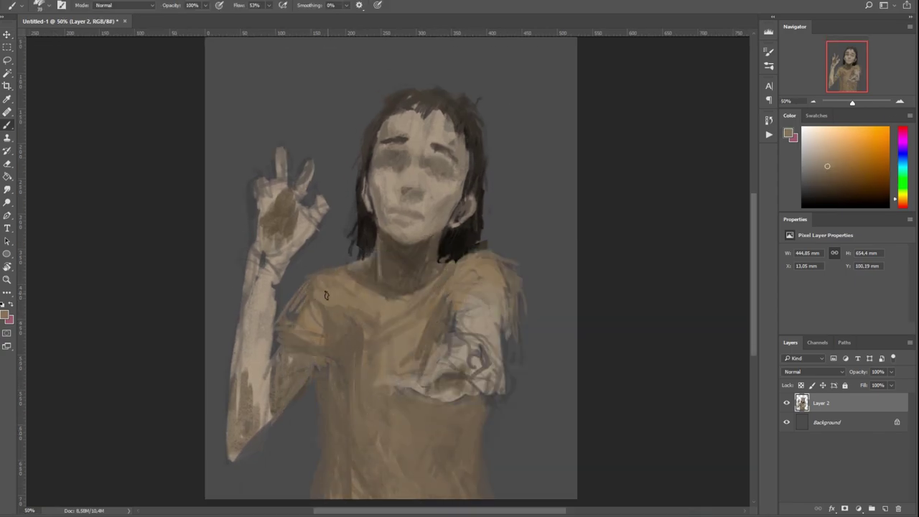
left_click_drag(301, 315, 247, 463)
left_click_drag(262, 287, 216, 459)
left_click_drag(262, 332, 239, 343)
left_click_drag(294, 309, 266, 362)
Add darker beige strokes on the sleeve and collar and a dark ring on the shirt front.
left_click(259, 327, "alt")
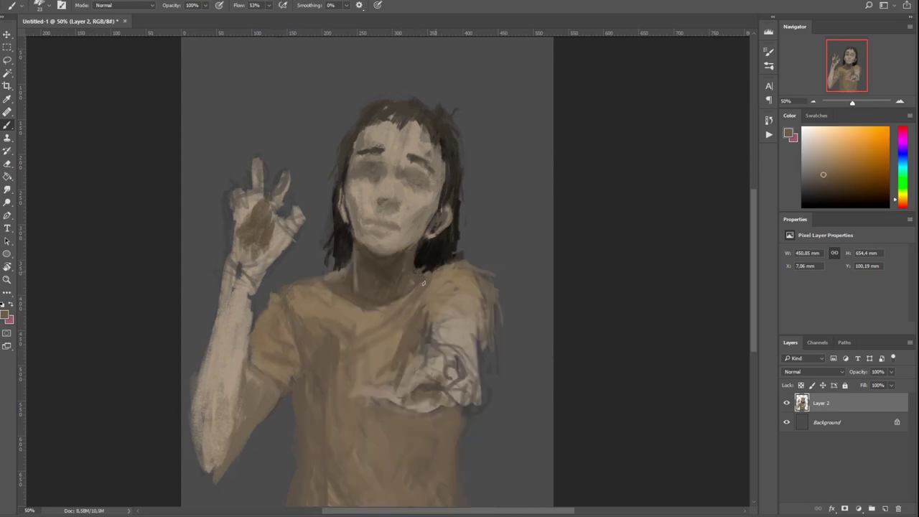
left_click_drag(416, 287, 445, 316)
right_click(365, 251)
key("Escape")
scroll(430, 323, "down", 2)
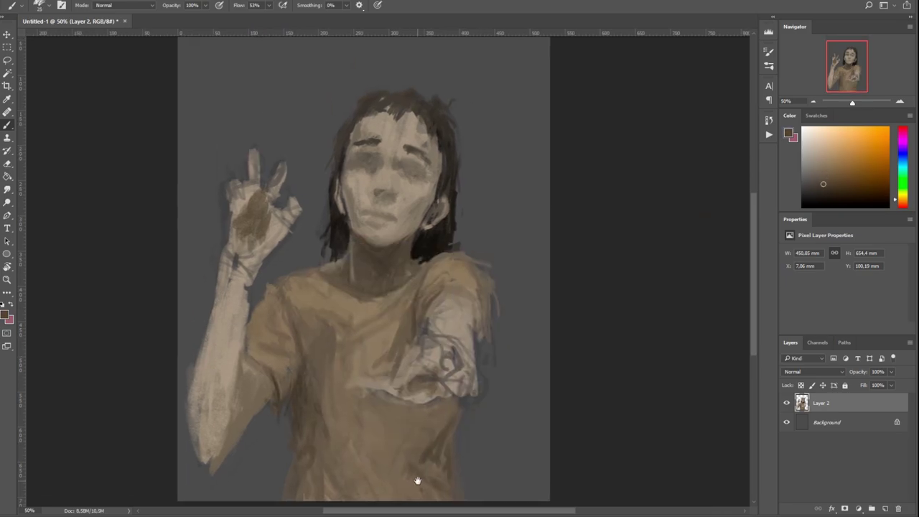
left_click_drag(474, 251, 455, 282)
left_click(267, 297, "alt")
left_click_drag(337, 215, 365, 247)
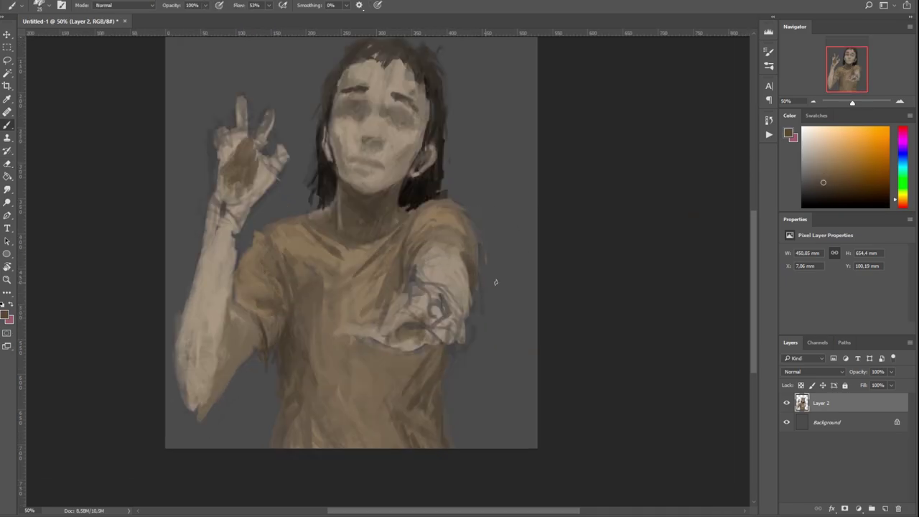
left_click_drag(315, 301, 352, 384)
Reshape the raised hand's fingers and forearm, undoing a stray light forearm stroke.
mouse_move(205, 438)
left_mouse_down()
mouse_move(230, 366)
mouse_move(255, 400)
left_mouse_up()
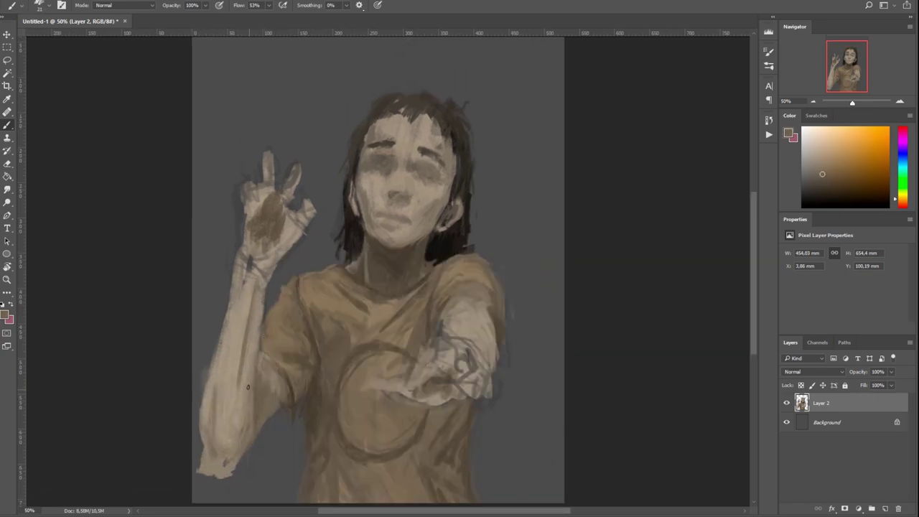
left_click_drag(272, 215, 271, 304)
left_click_drag(240, 223, 258, 287)
left_click_drag(244, 251, 265, 287)
key("ctrl+z")
key("ctrl+z")
Lighten the index fingertip, sampling darker and lighter tones from the hand and wrist.
left_click(234, 288, "alt")
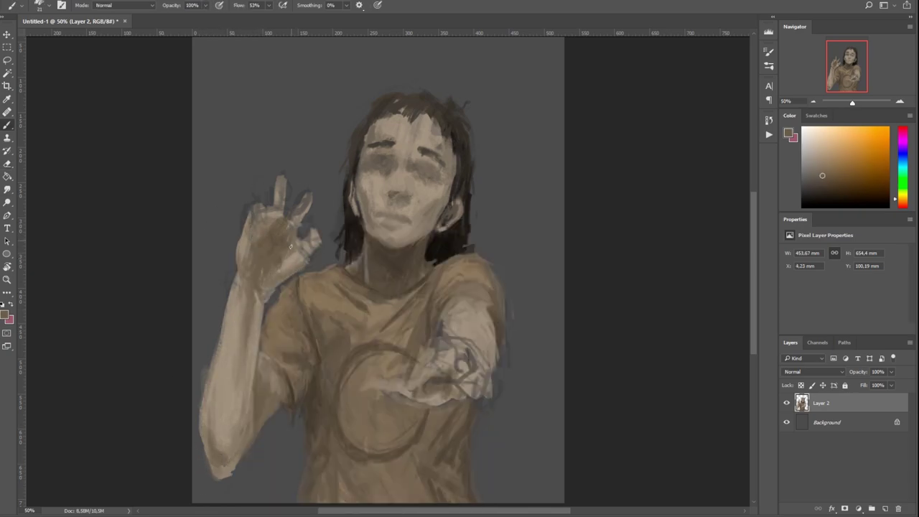
left_click_drag(283, 193, 283, 183)
left_click(285, 185, "alt")
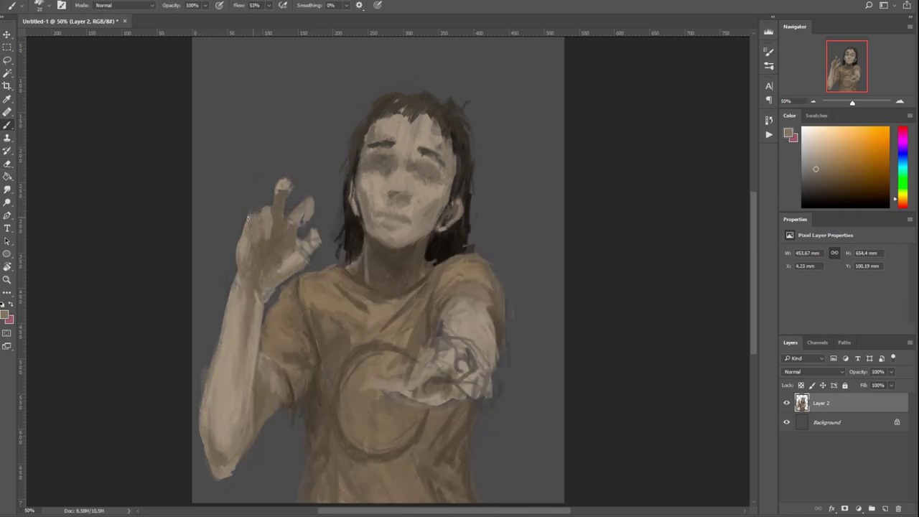
left_click(314, 248, "alt")
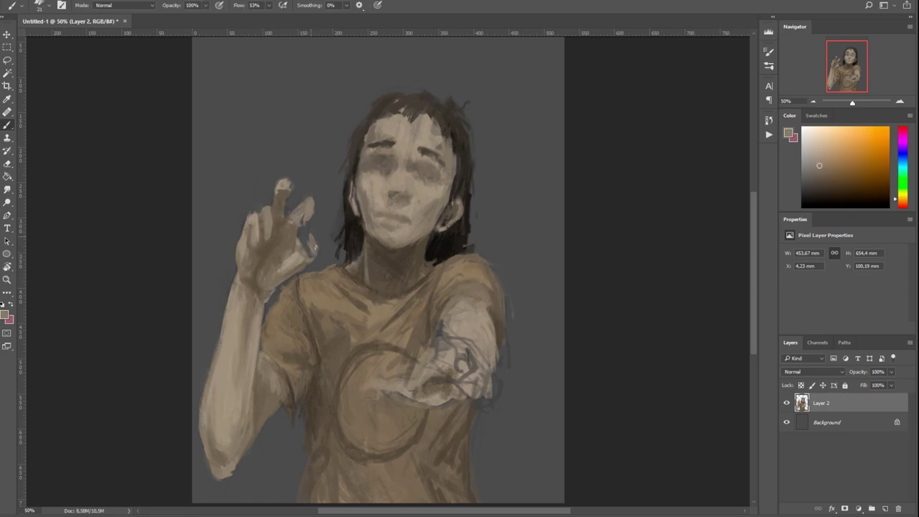
left_click(234, 289, "alt")
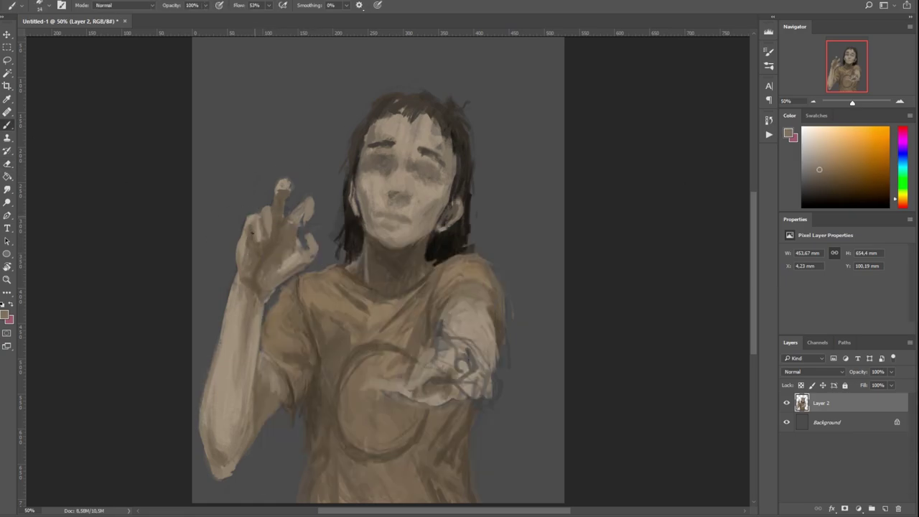
scroll(256, 219, "up", 2)
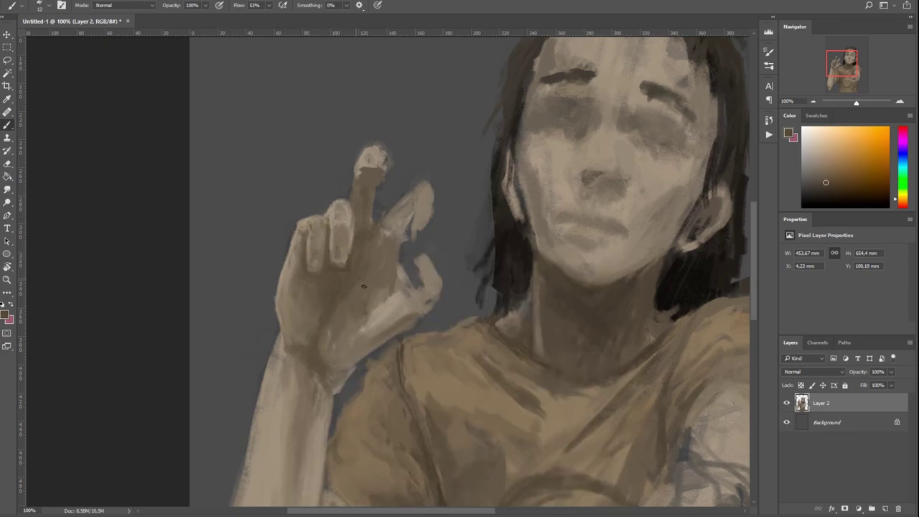
Repaint the palm and raised fingertip, sharpen finger edges and darken the gaps between fingers.
left_click_drag(363, 286, 356, 216)
left_click_drag(366, 154, 354, 182)
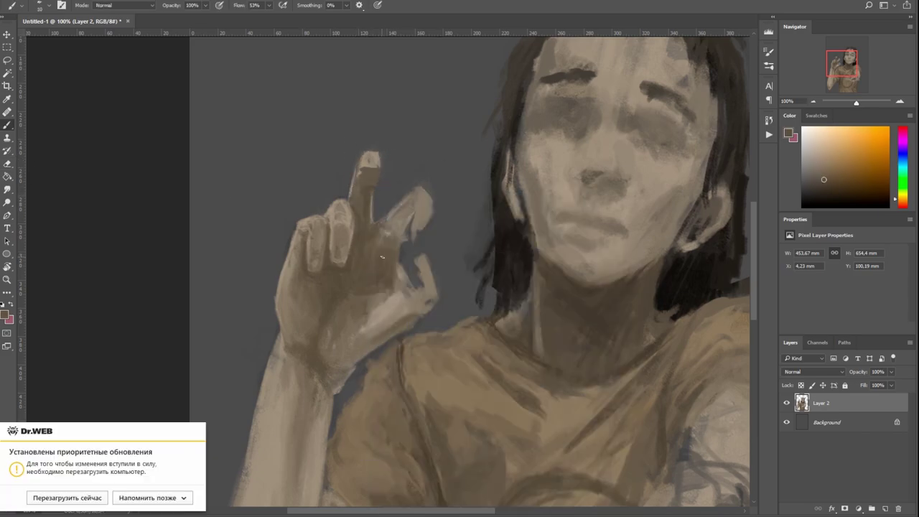
left_click_drag(412, 205, 391, 234)
left_click(299, 268, "alt")
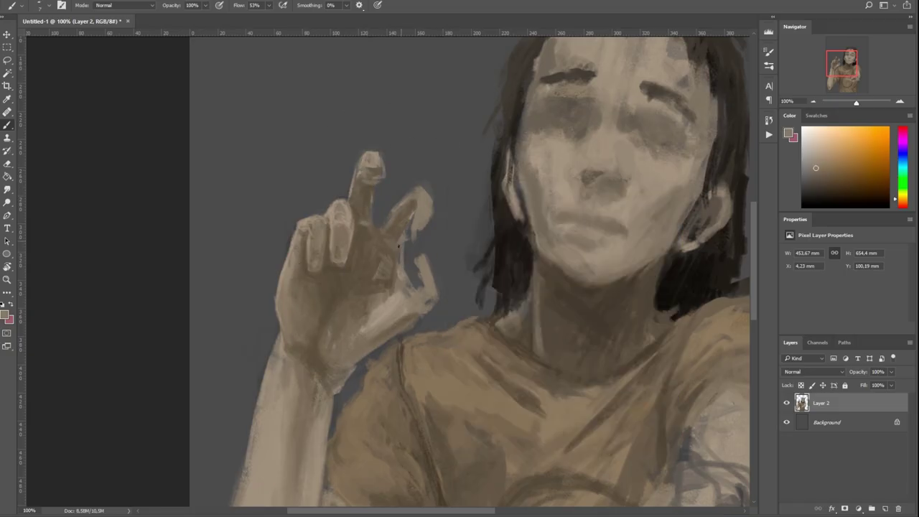
scroll(417, 217, "down", 1)
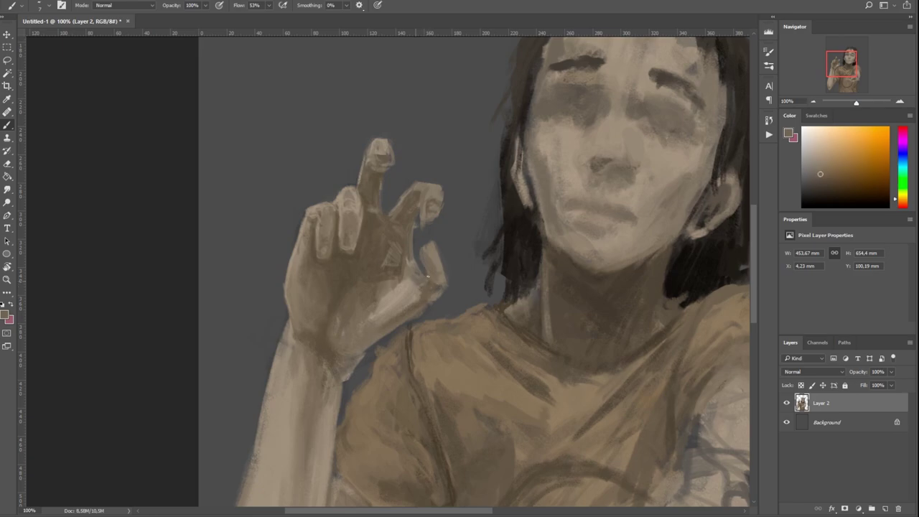
scroll(424, 253, "down", 2)
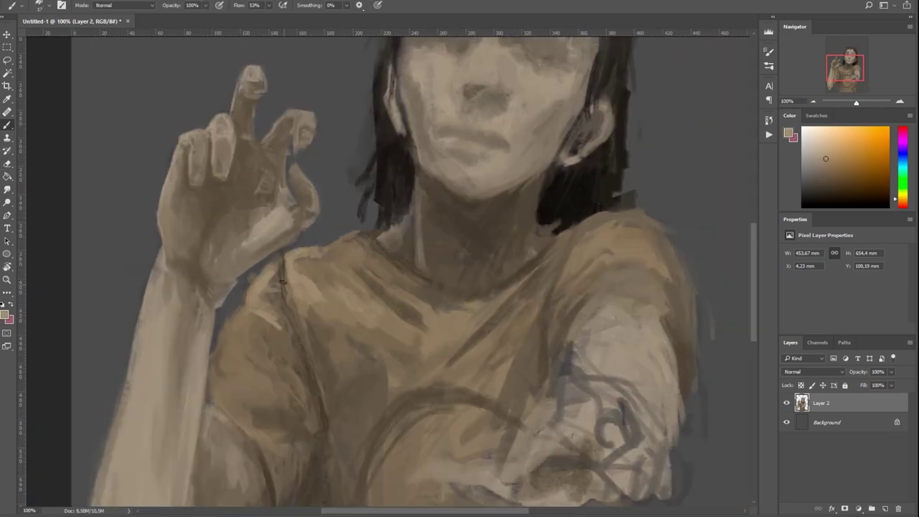
scroll(346, 221, "down", 1)
scroll(367, 378, "down", 3)
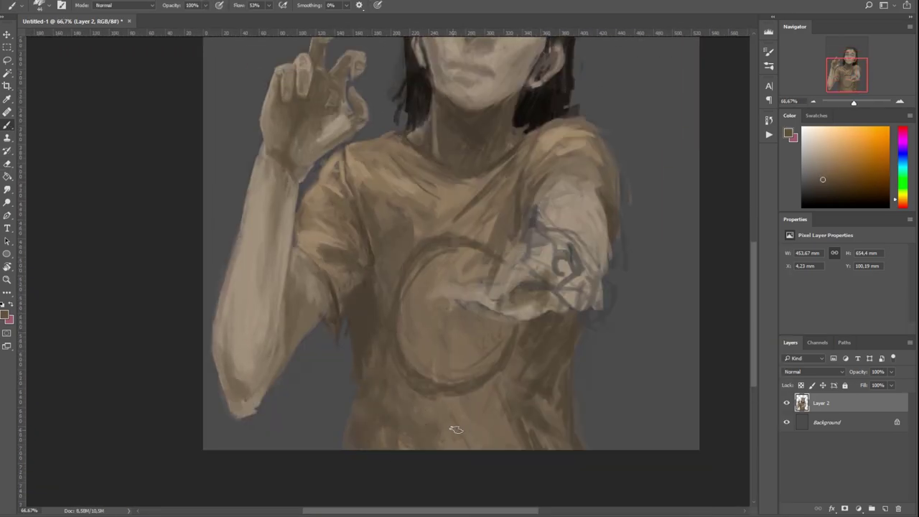
scroll(372, 399, "up", 5)
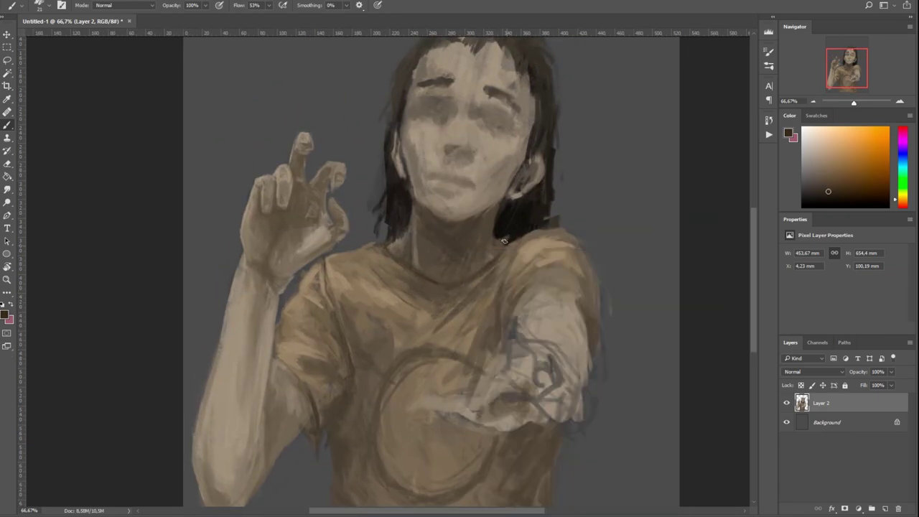
scroll(464, 276, "up", 1)
Sample a lighter skin tone and mirror the view to check the face.
right_click(492, 175)
left_click(441, 149, "alt")
scroll(414, 145, "up", 1)
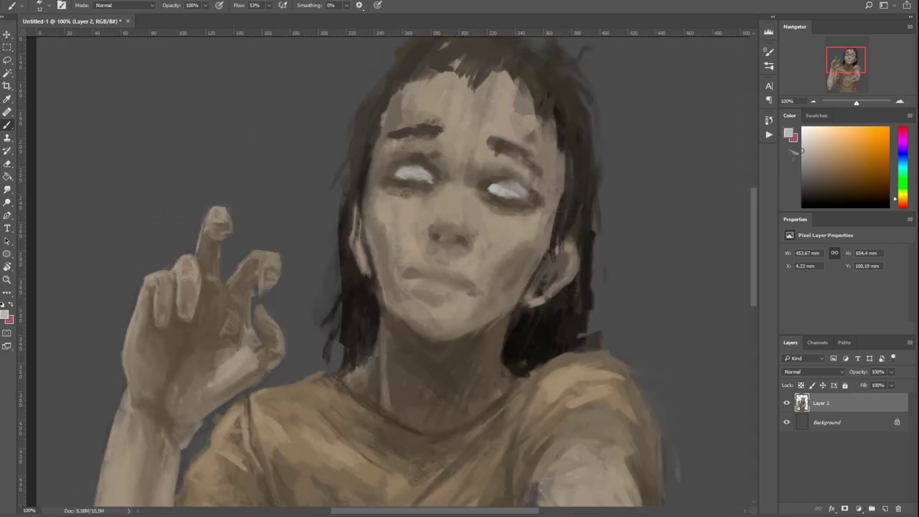
key("h")
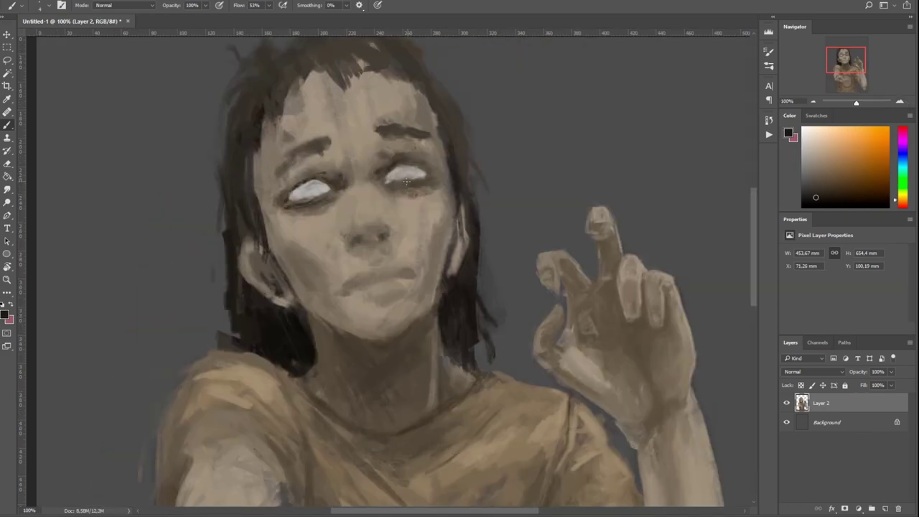
key("h")
right_click(507, 212)
left_click(438, 287, "alt")
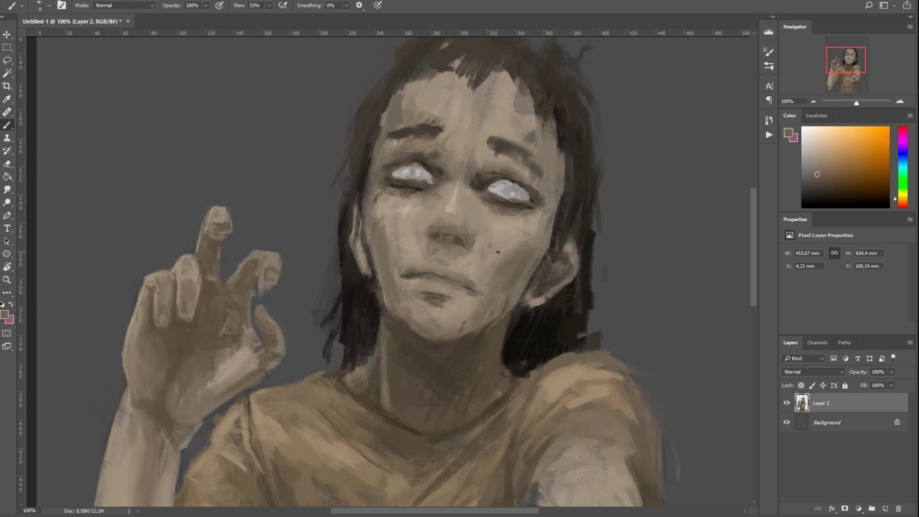
Darken the right eyebrow and shade the nose with near-black, checking in mirrored view.
right_click(503, 216)
right_click(470, 247)
left_click(489, 148, "alt")
left_click_drag(503, 138, 489, 147)
key("h")
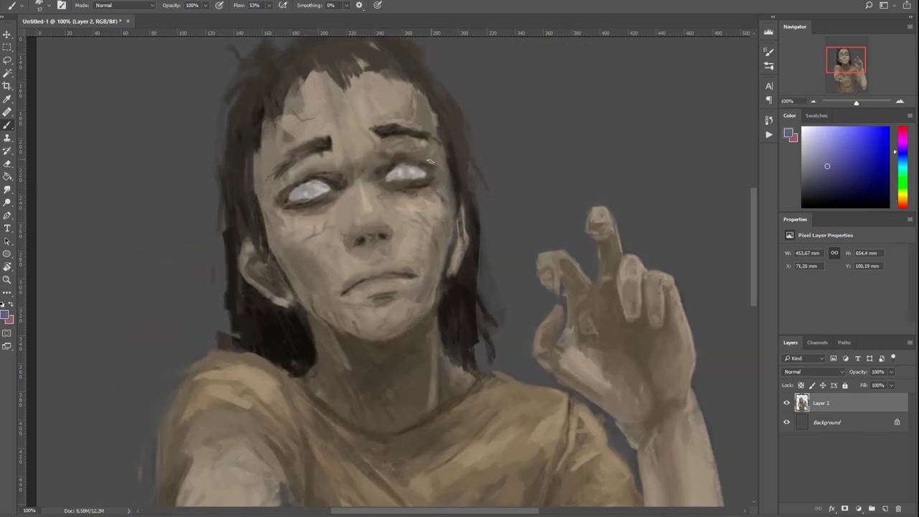
left_click(346, 289, "alt")
mouse_move(350, 231)
left_mouse_down()
mouse_move(380, 236)
mouse_move(379, 266)
left_mouse_up()
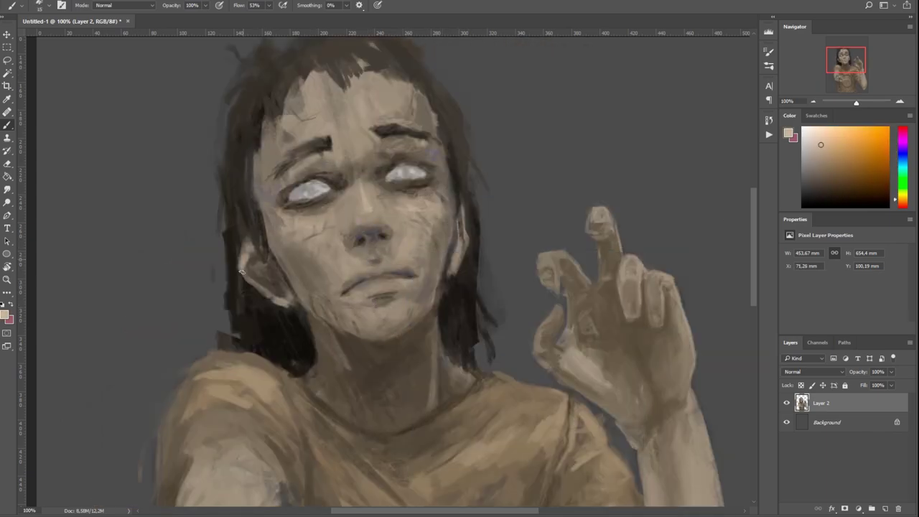
key("h")
Paint lighter strokes on the neck and hair.
key("ctrl+minus")
left_click(471, 277, "alt")
left_click_drag(474, 276, 495, 322)
left_click_drag(535, 108, 554, 179)
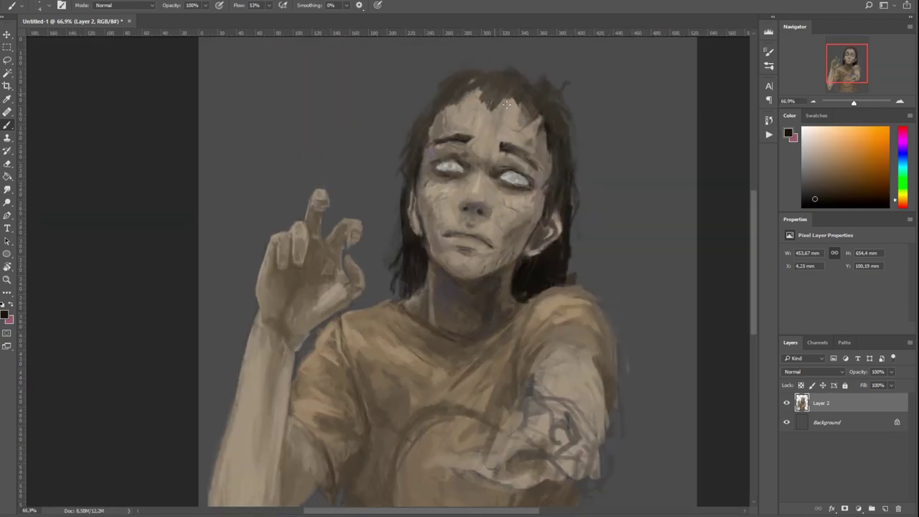
Paint a dark brown circle on the shirt front.
scroll(562, 114, "down", 3)
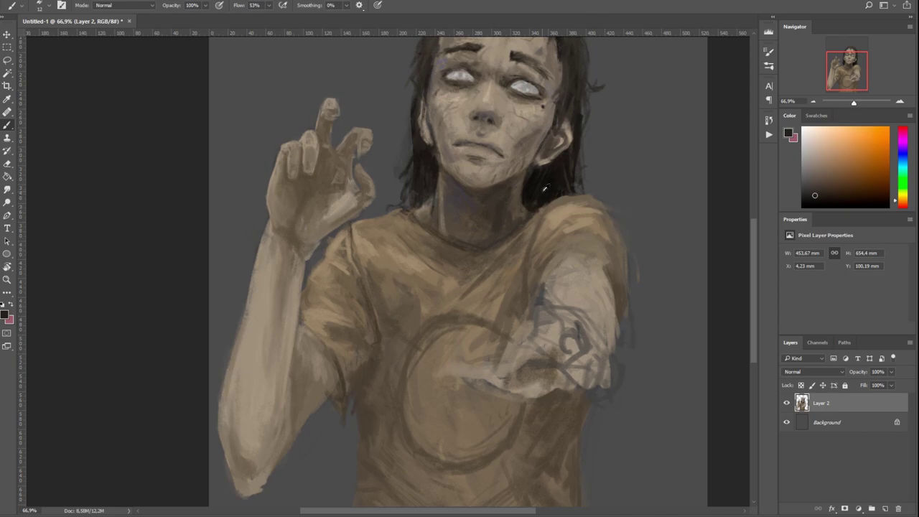
key("ctrl+minus")
left_click(470, 221, "alt")
left_click_drag(470, 311, 420, 354)
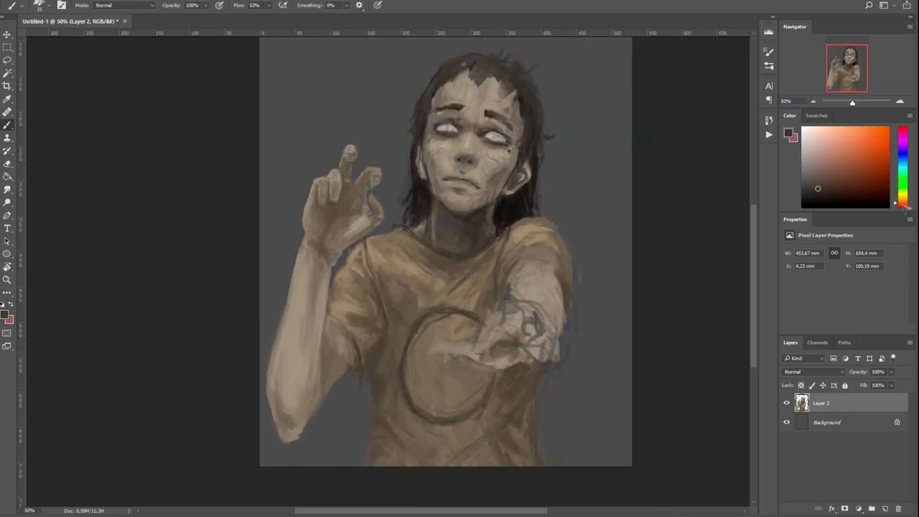
key("ctrl+plus")
right_click(459, 287)
key("Escape")
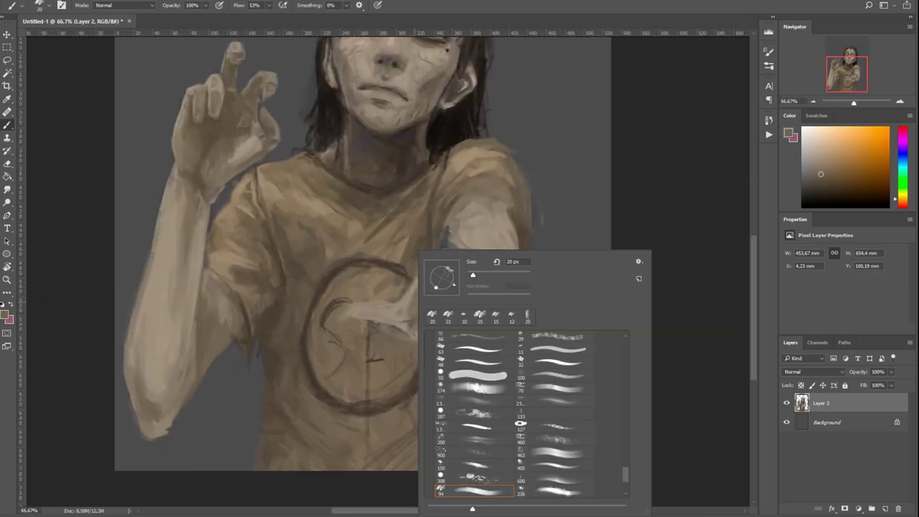
Sketch light lines over the hand, then cover them with a darker sampled skin tone.
right_click(406, 251)
key("Escape")
left_click_drag(430, 316, 467, 259)
right_click(482, 226)
key("Escape")
right_click(497, 251)
key("Escape")
left_click(446, 281, "alt")
left_click_drag(452, 283, 471, 293)
Copy the hand onto its own layer and paint the Background dark cloudy grey with a light halo.
key("ctrl+minus")
left_click_drag(345, 263, 504, 386)
key("ctrl+j")
key("ctrl+minus")
left_click_drag(334, 84, 271, 158)
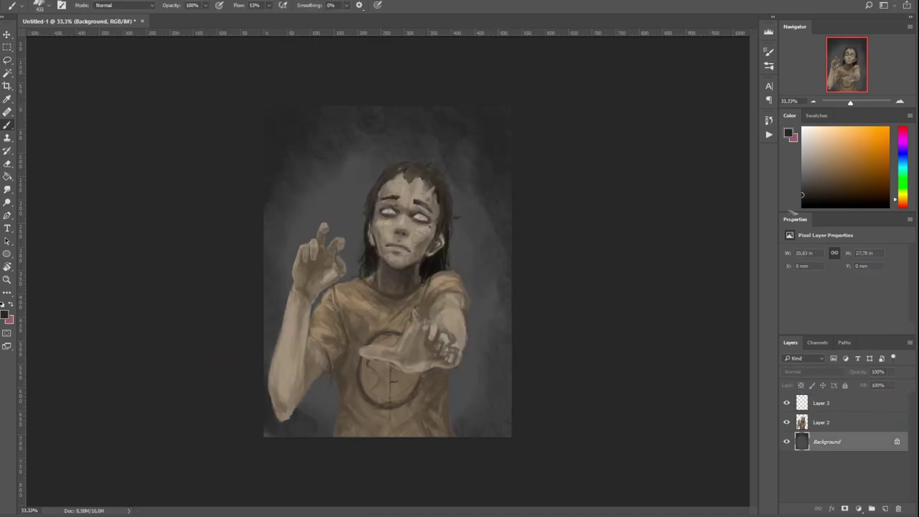
On a new layer, paint black branching tendrils behind the figure and head.
key("ctrl+shift+alt+n")
left_click_drag(474, 115, 492, 230)
left_click_drag(280, 115, 295, 251)
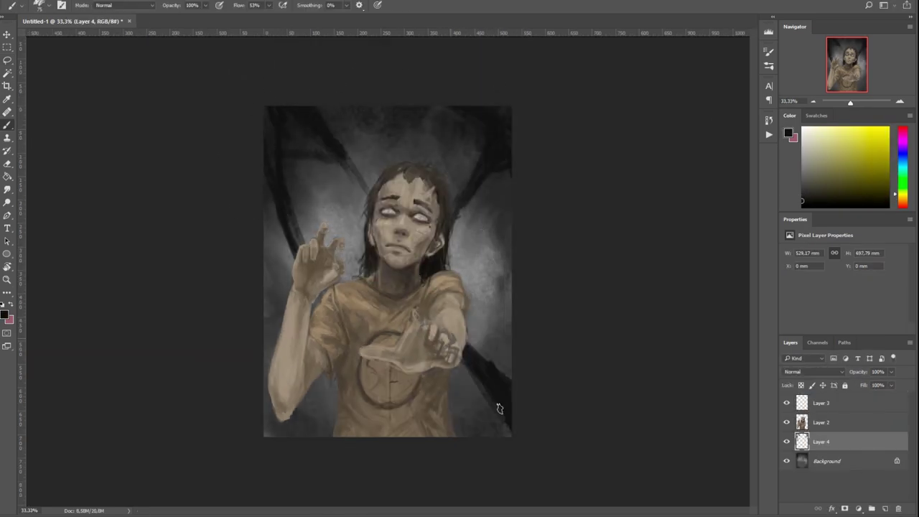
left_click_drag(273, 430, 323, 373)
mouse_move(445, 114)
left_mouse_down()
mouse_move(511, 250)
mouse_move(459, 194)
left_mouse_up()
mouse_move(361, 123)
left_mouse_down()
mouse_move(396, 158)
mouse_move(366, 208)
left_mouse_up()
left_click_drag(330, 179, 316, 155)
Add more tendrils along the left edge, upper-left and right background.
left_click_drag(270, 286, 273, 201)
left_click_drag(269, 137, 267, 107)
left_click_drag(505, 283, 472, 331)
left_click_drag(495, 363, 487, 417)
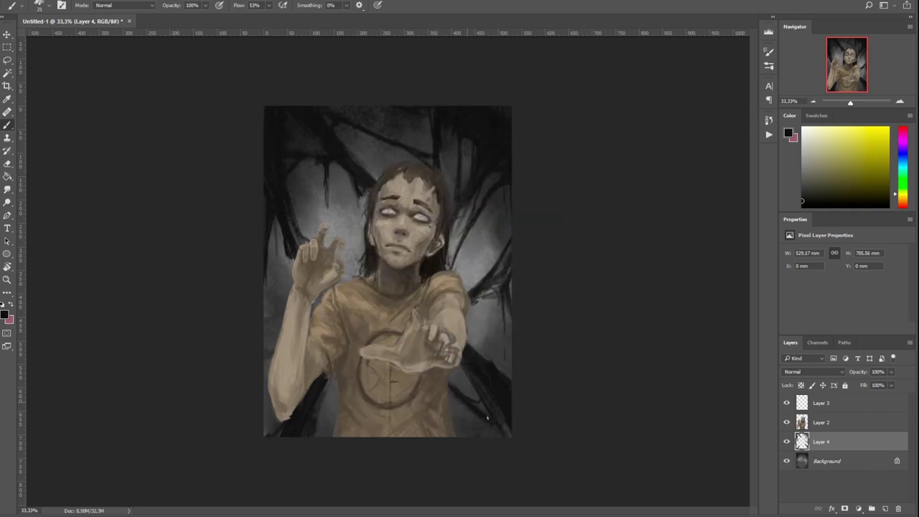
left_click_drag(359, 201, 302, 247)
On the top layer, paint dark tendrils across the figure and around the raised hand.
key("alt+bracketright")
key("alt+bracketright")
left_click_drag(352, 188, 316, 260)
left_click_drag(307, 257, 267, 273)
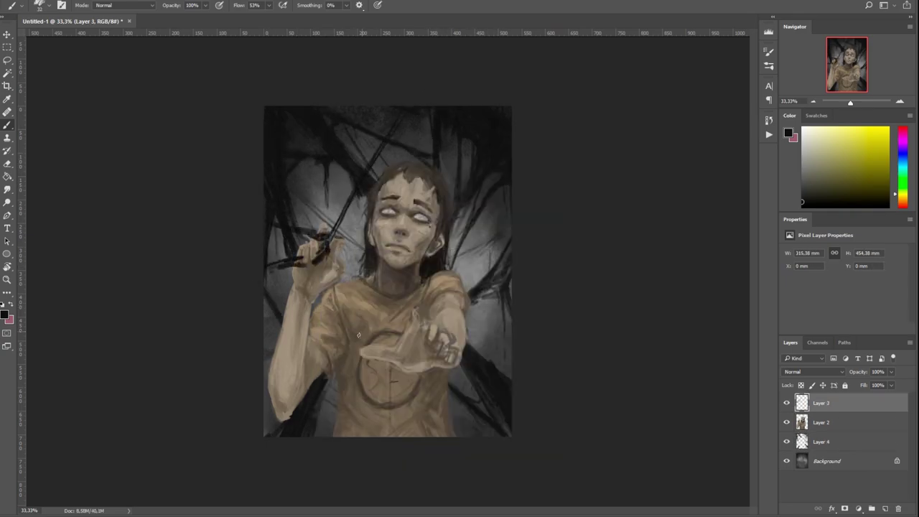
Paint long black diagonal tendrils across the torso and raised hand.
left_click_drag(506, 197, 326, 379)
left_click_drag(396, 185, 366, 342)
left_click_drag(506, 233, 334, 366)
left_click_drag(508, 186, 336, 237)
mouse_move(272, 266)
left_mouse_down()
mouse_move(375, 298)
mouse_move(333, 434)
left_mouse_up()
left_click_drag(449, 365, 358, 434)
mouse_move(331, 377)
left_mouse_down()
mouse_move(310, 351)
mouse_move(459, 431)
left_mouse_up()
left_click_drag(366, 284, 431, 373)
Add tendril strokes across the upper background, top-left and top-right areas.
key("ctrl+plus")
left_click_drag(349, 108, 372, 187)
left_click_drag(402, 122, 355, 180)
left_click_drag(323, 266, 219, 302)
left_click_drag(323, 122, 287, 231)
left_click_drag(309, 105, 266, 235)
left_click_drag(215, 105, 200, 159)
left_click_drag(545, 105, 506, 172)
left_click_drag(457, 108, 373, 188)
Add dark tendrils at the right and up through the torso with a rough brush.
left_click_drag(459, 287, 427, 230)
mouse_move(516, 198)
left_mouse_down()
mouse_move(453, 290)
mouse_move(486, 263)
left_mouse_up()
mouse_move(520, 219)
left_mouse_down()
mouse_move(568, 188)
mouse_move(566, 156)
left_mouse_up()
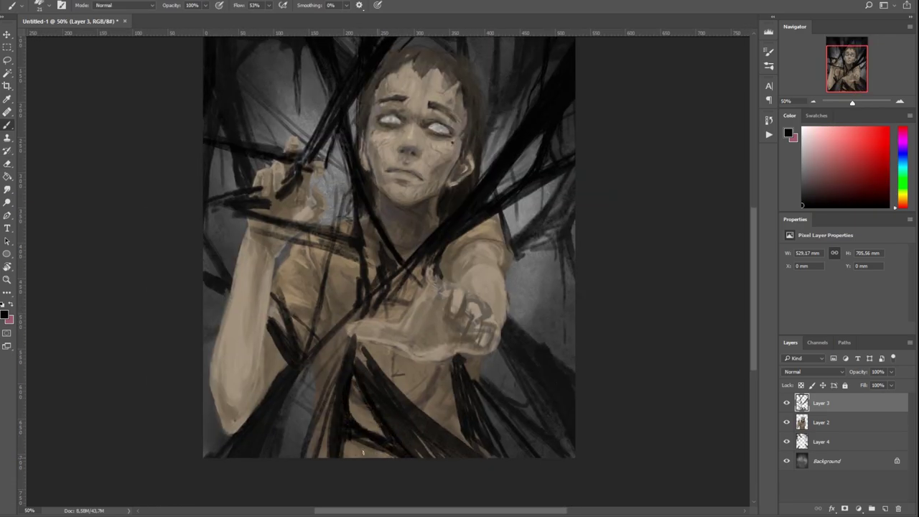
right_click(298, 440)
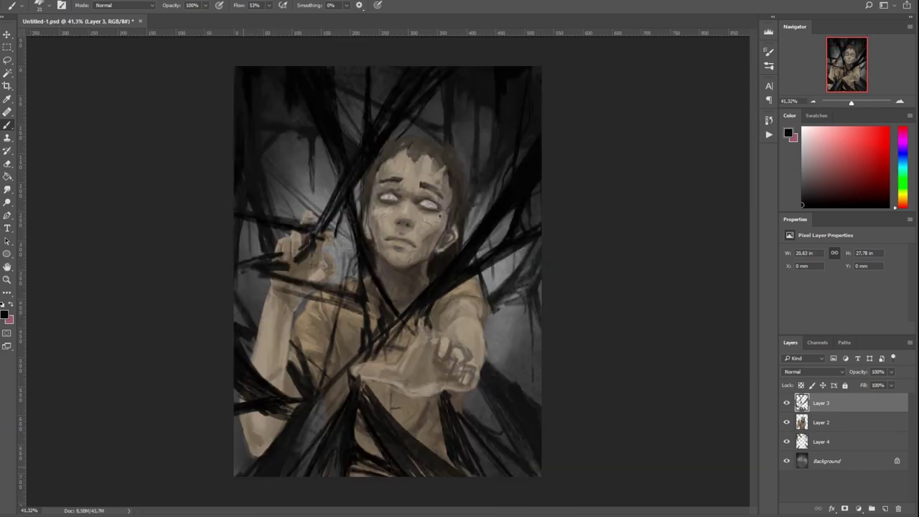
left_click_drag(271, 396, 343, 265)
left_click_drag(346, 211, 396, 320)
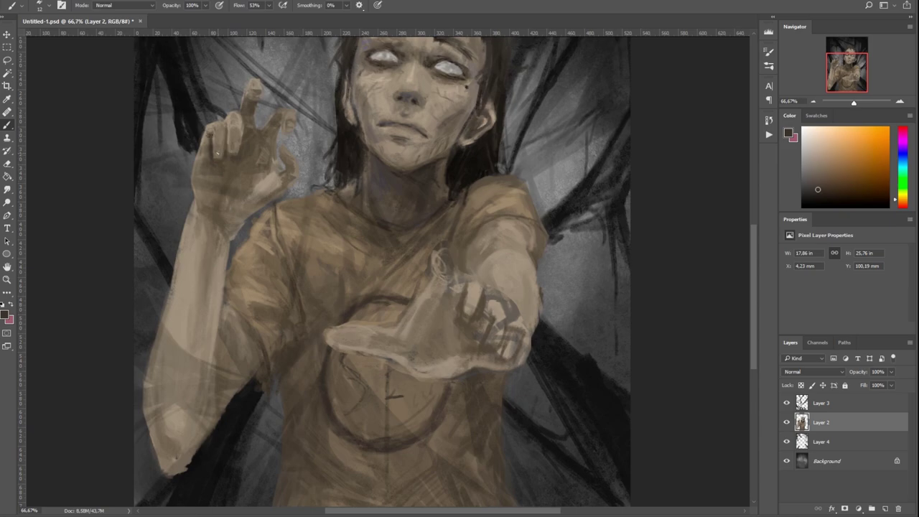
right_click(204, 312)
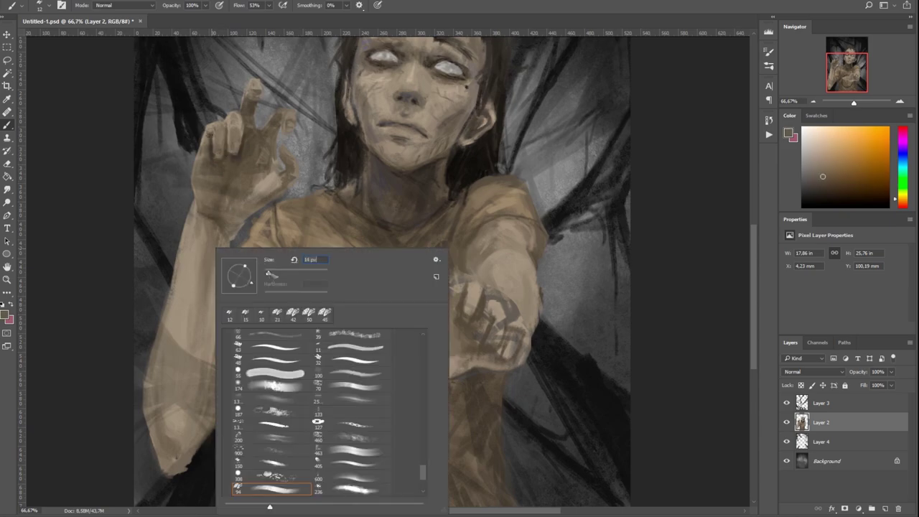
Choose a brush preset and erase small strokes on the hand.
right_click(175, 315)
left_click(175, 315)
right_click(219, 248)
left_click(219, 247)
key("e")
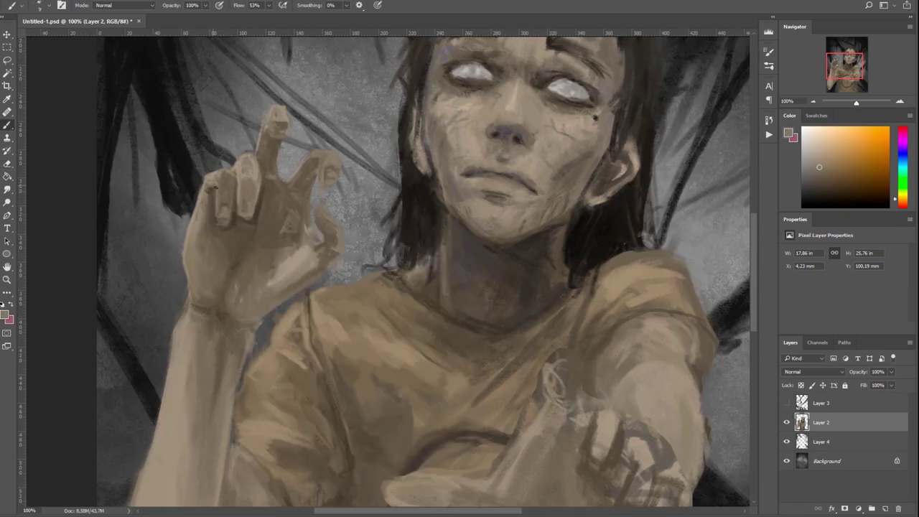
left_click_drag(189, 295, 210, 270)
Paint small strokes on the hand with sampled tones and darken a finger.
left_click(546, 251, "alt")
left_click_drag(280, 228, 301, 212)
left_click_drag(312, 180, 322, 159)
left_click_drag(270, 294, 291, 284)
left_click(243, 195, "alt")
left_click_drag(243, 214, 251, 199)
Lighten the raised finger with a shirt tone and pick reddish and tan colours.
scroll(280, 172, "up", 3)
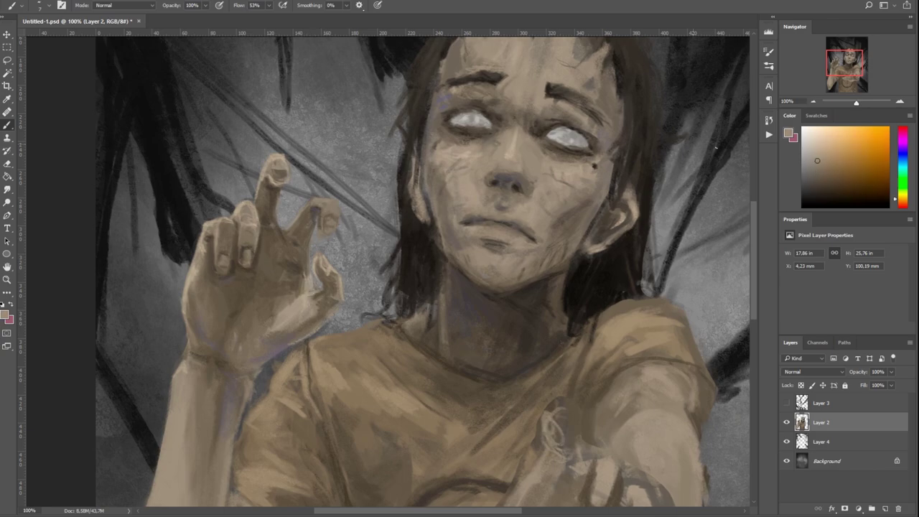
left_click(441, 350, "alt")
left_click_drag(324, 244, 317, 205)
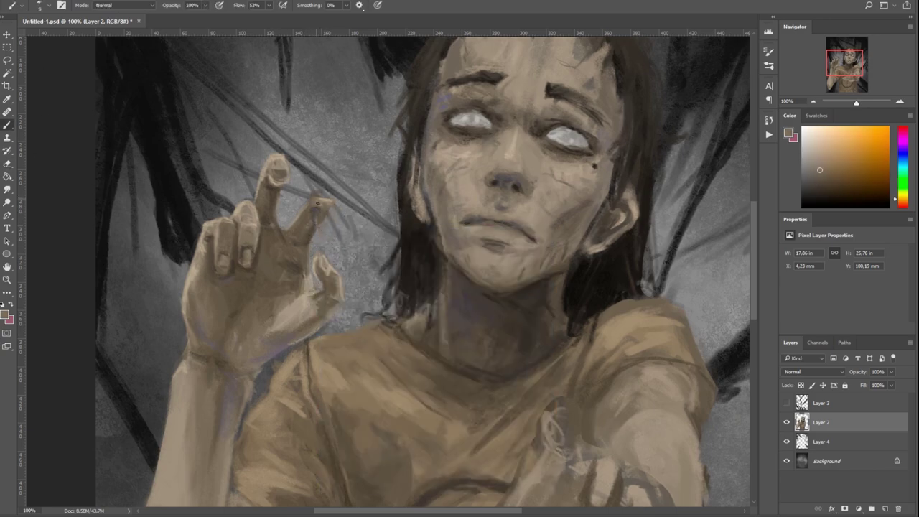
left_click(248, 255, "alt")
left_click(316, 224, "alt")
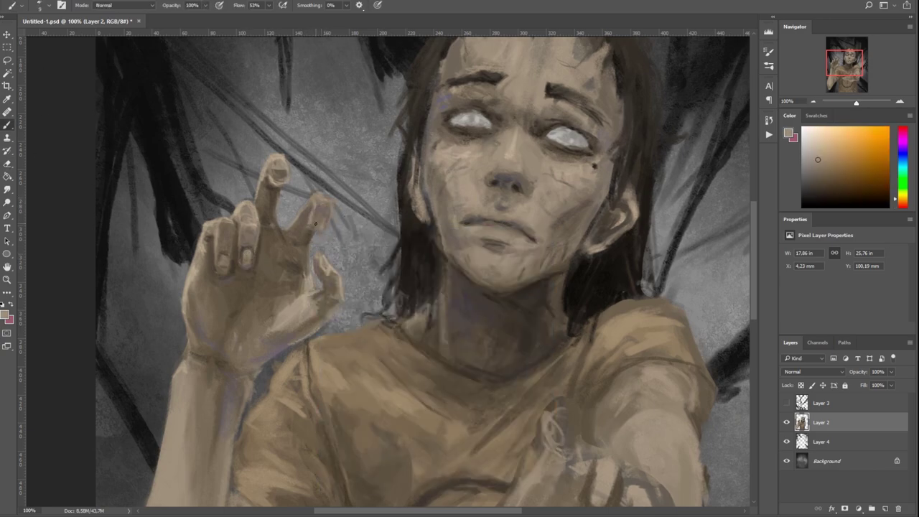
scroll(319, 217, "down", 3)
left_click(280, 286, "alt")
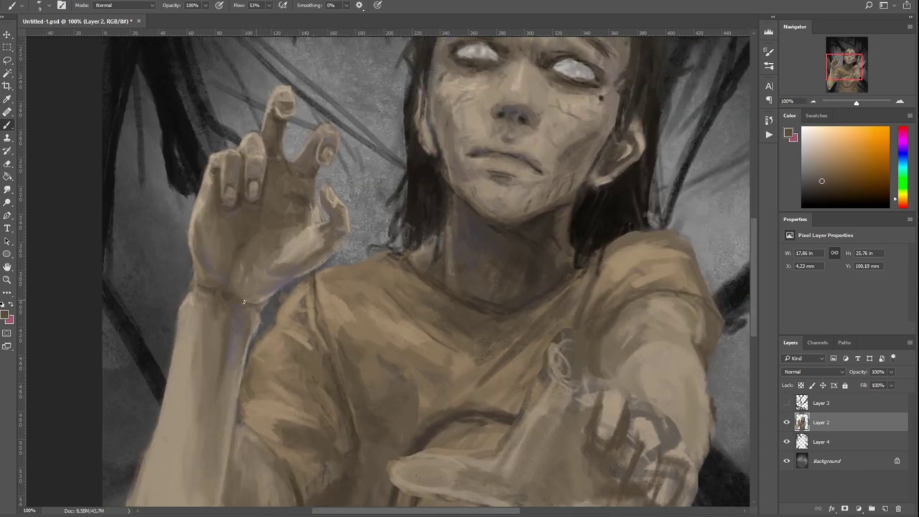
Sample darker shirt brown and tan, and cover the light strip on the forearm.
scroll(243, 302, "down", 2)
scroll(359, 316, "right", 2)
scroll(457, 338, "down", 4)
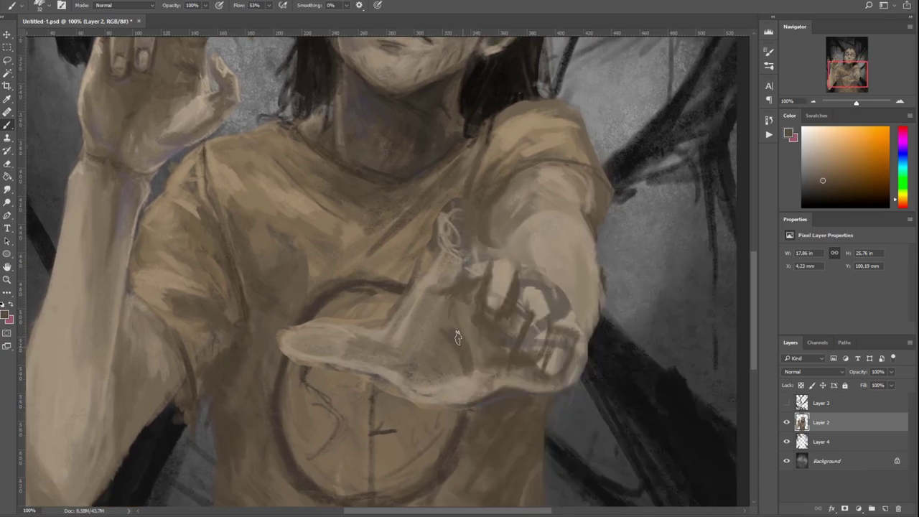
left_click(405, 254, "alt")
left_click(248, 312, "alt")
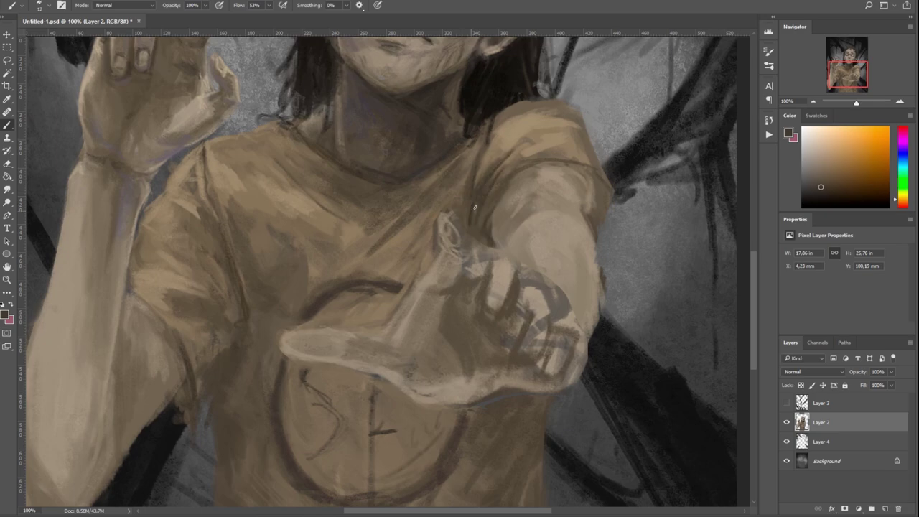
left_click(439, 225, "alt")
mouse_move(399, 335)
left_mouse_down()
mouse_move(423, 295)
mouse_move(442, 224)
mouse_move(481, 294)
left_mouse_up()
Sample tan tones, centre the reaching hand and mirror the canvas to check proportions.
left_click(443, 251, "alt")
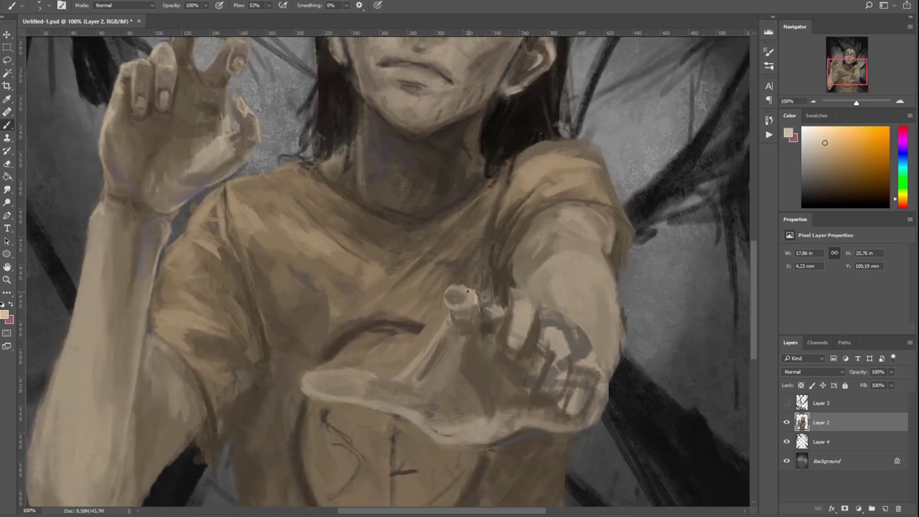
left_click(323, 381, "alt")
right_click(477, 372)
key("Escape")
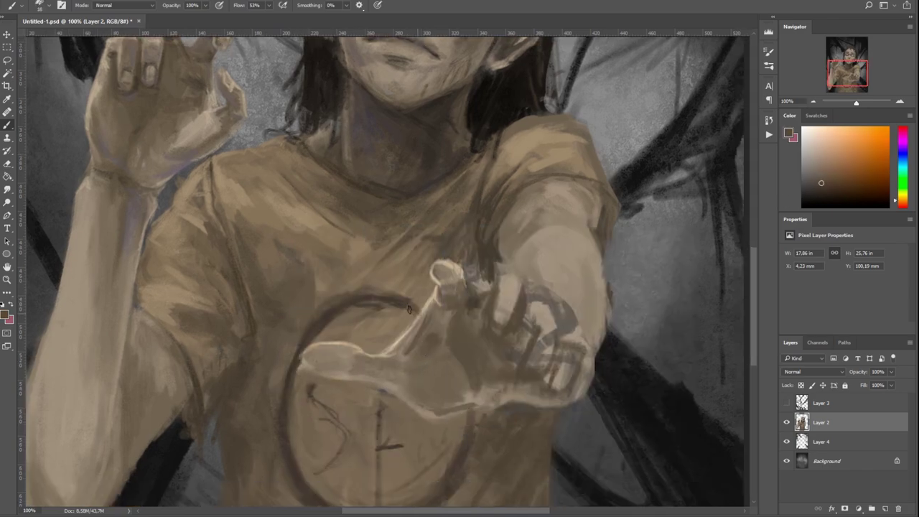
left_click_drag(495, 344, 416, 294)
left_click(416, 294, "alt")
key("h")
Paint dark brown shading marks along the top of the hand.
left_click(502, 247, "alt")
left_click_drag(531, 227, 521, 263)
left_click_drag(539, 231, 553, 267)
left_click(571, 253, "alt")
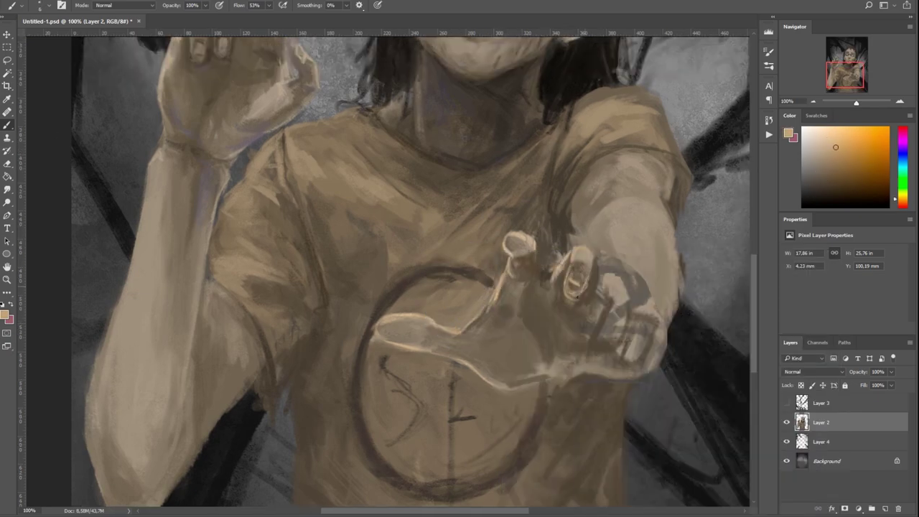
mouse_move(595, 302)
left_mouse_down()
mouse_move(573, 274)
mouse_move(588, 323)
left_mouse_up()
right_click(602, 241)
key("Escape")
left_click(587, 274, "alt")
Darken the right side and lower knuckles of the hand.
left_click(631, 302, "alt")
left_click_drag(624, 259, 635, 345)
left_click_drag(569, 287, 555, 291)
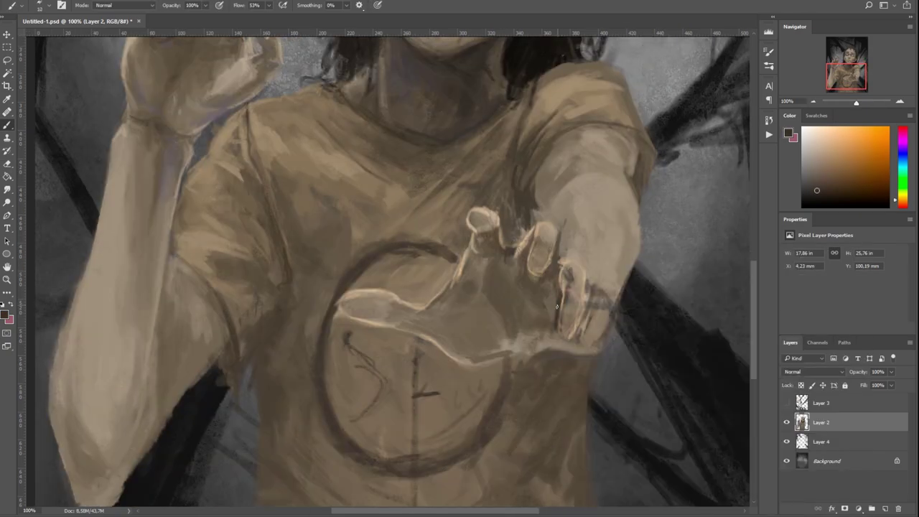
scroll(517, 308, "down", 3)
scroll(517, 309, "up", 3)
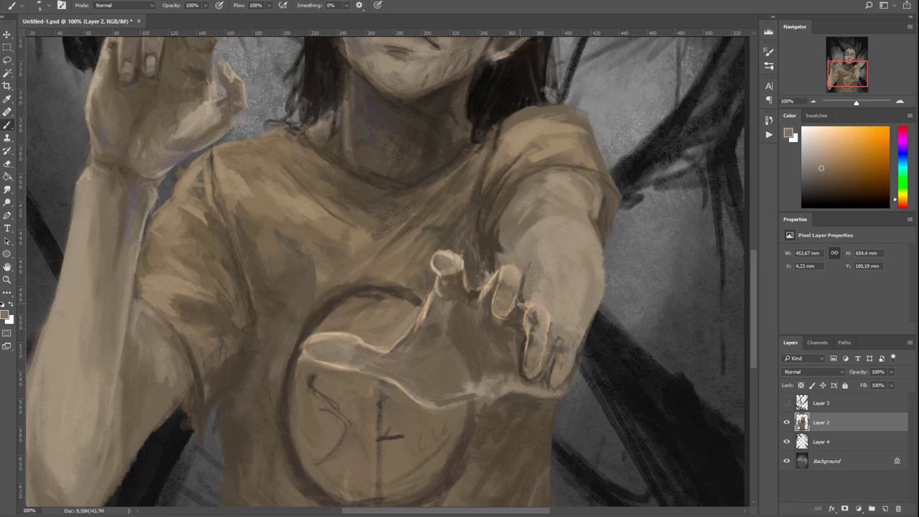
left_click_drag(572, 351, 545, 392)
Lower the brush flow to 76% and sample a greyish brown with another brush.
key("shift+7")
key("shift+6")
left_click(600, 381, "alt")
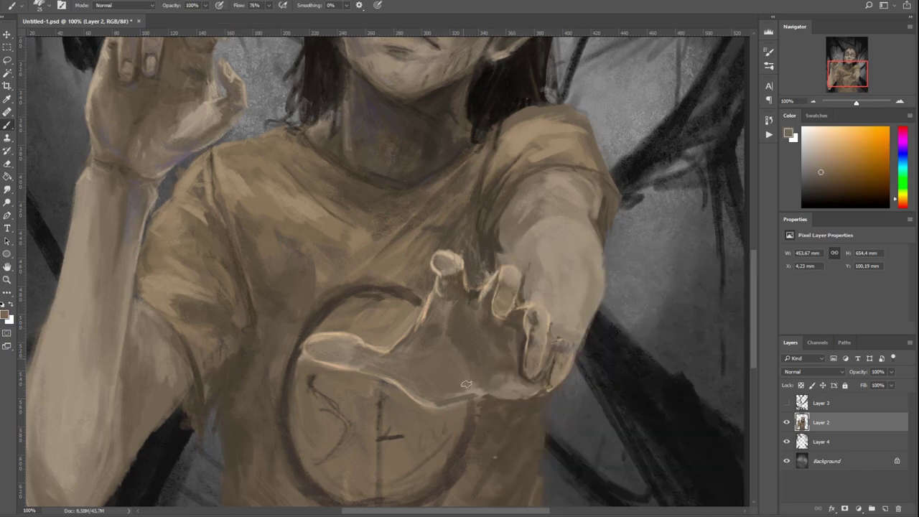
right_click(535, 321)
left_click(537, 323, "alt")
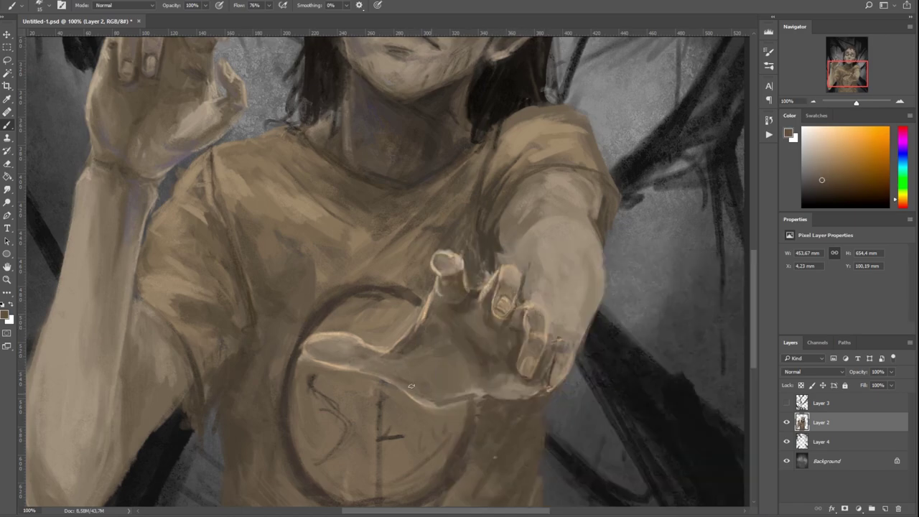
Lasso the reaching arm and enlarge it, shifting it down-left.
key("h")
key("l")
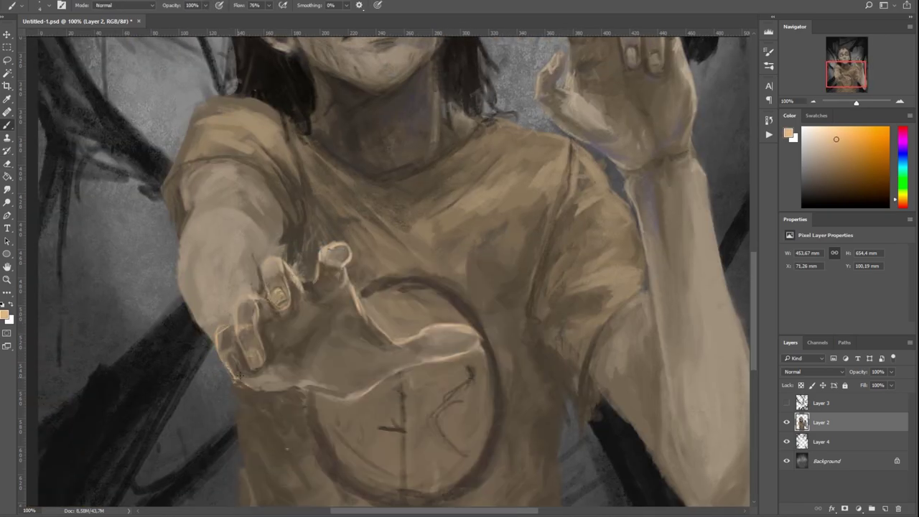
key("ctrl+0")
key("ctrl+t")
left_click_drag(336, 255, 331, 310)
key("Return")
key("b")
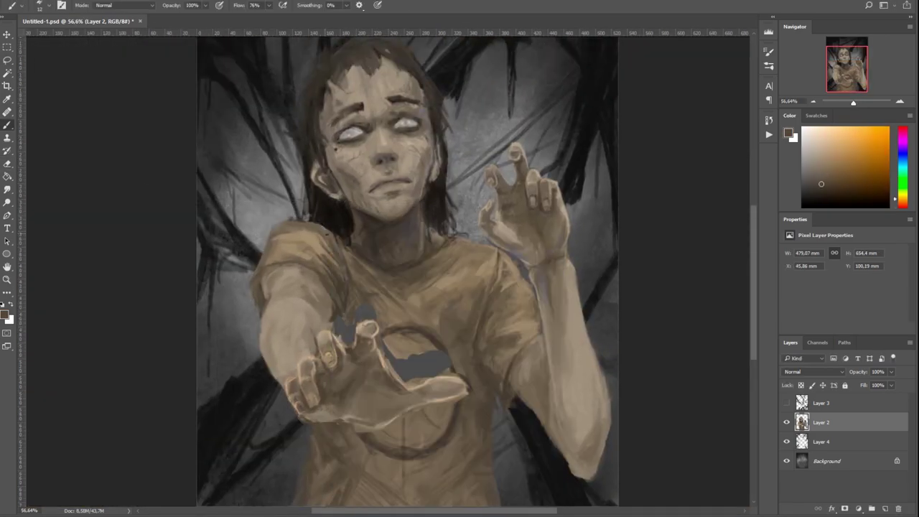
Fill the grey gap on the shirt and paint over the dark diagonal line.
left_click_drag(388, 355, 455, 365)
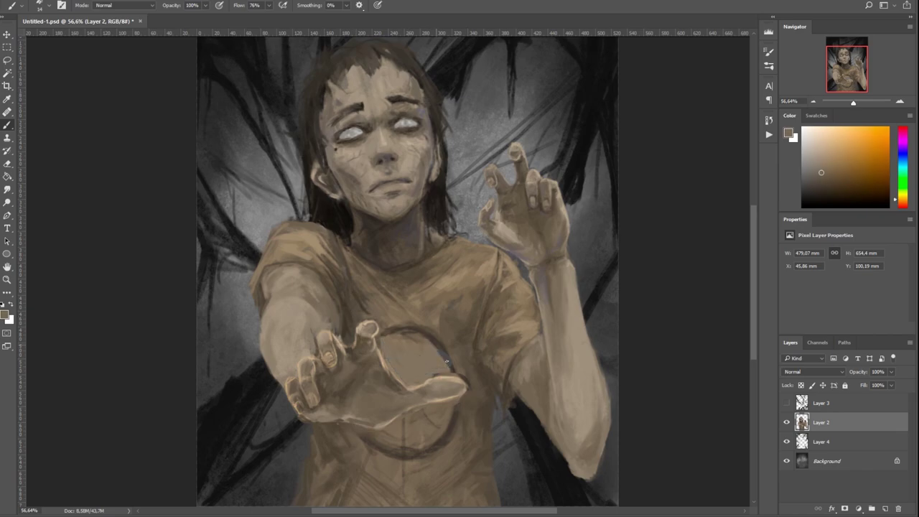
key("h")
right_click(526, 276)
left_click(486, 410)
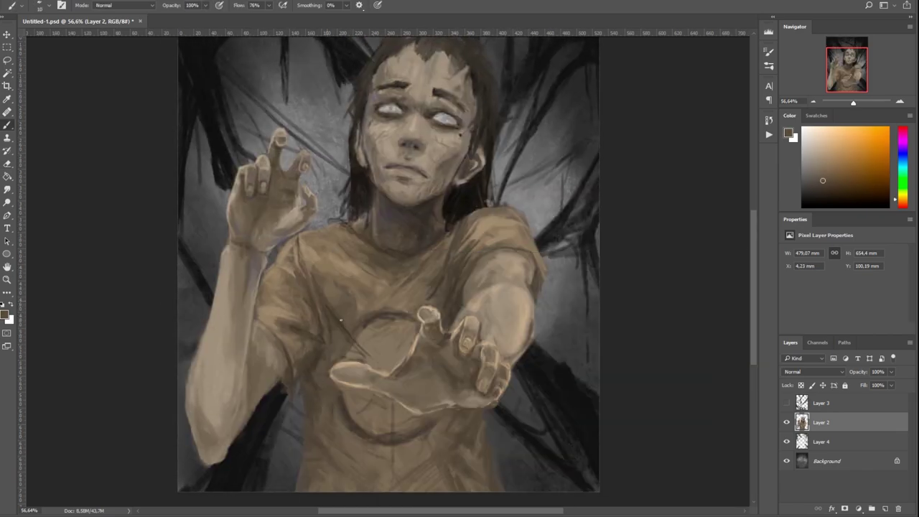
left_click_drag(341, 319, 376, 359)
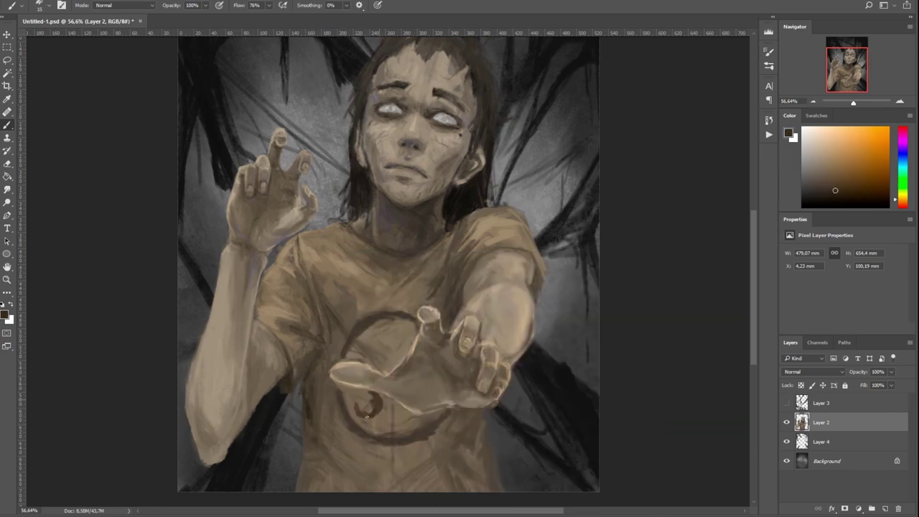
Extend the shirt line into an arrow tip and smooth the left forearm.
left_click_drag(398, 463, 399, 487)
left_click(392, 366, "alt")
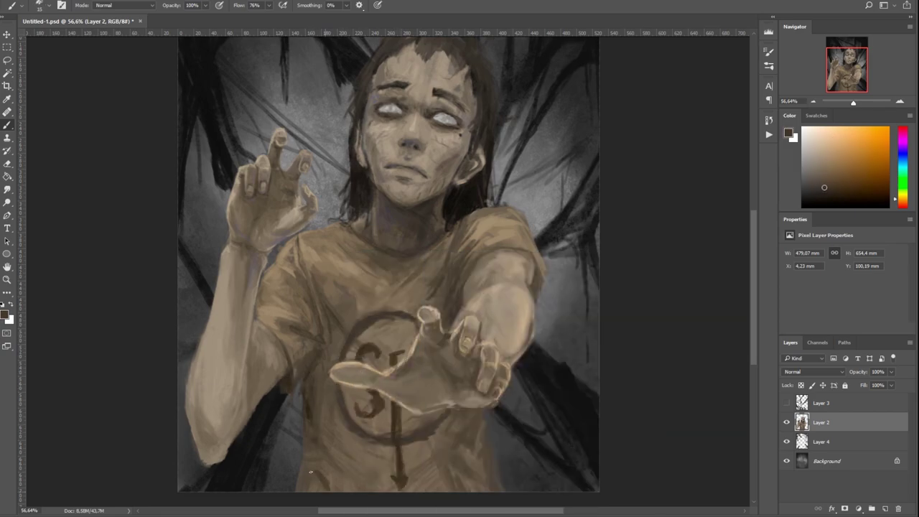
mouse_move(236, 428)
left_mouse_down()
mouse_move(258, 388)
mouse_move(208, 460)
left_mouse_up()
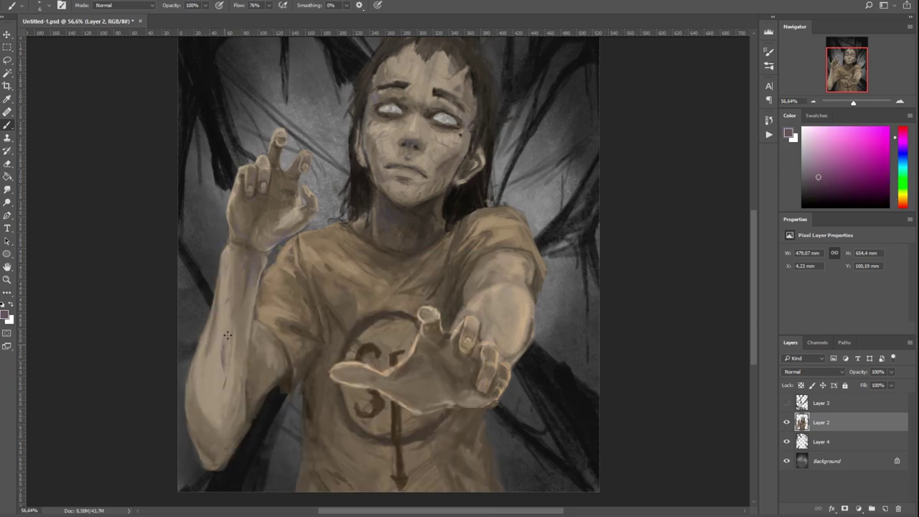
scroll(512, 357, "up", 2)
left_click(444, 230, "alt")
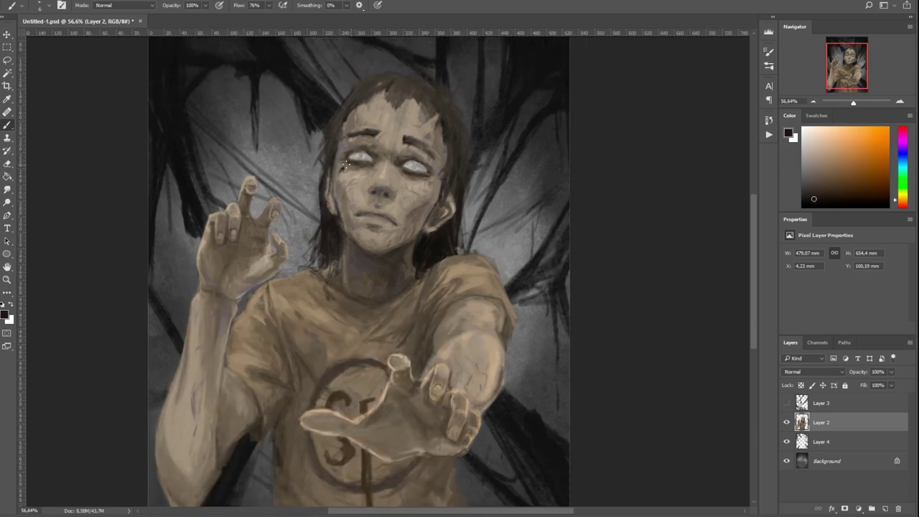
Paint extra dark tendril strokes over the arm and across the torso's middle.
scroll(439, 233, "down", 1)
left_click(440, 233, "alt")
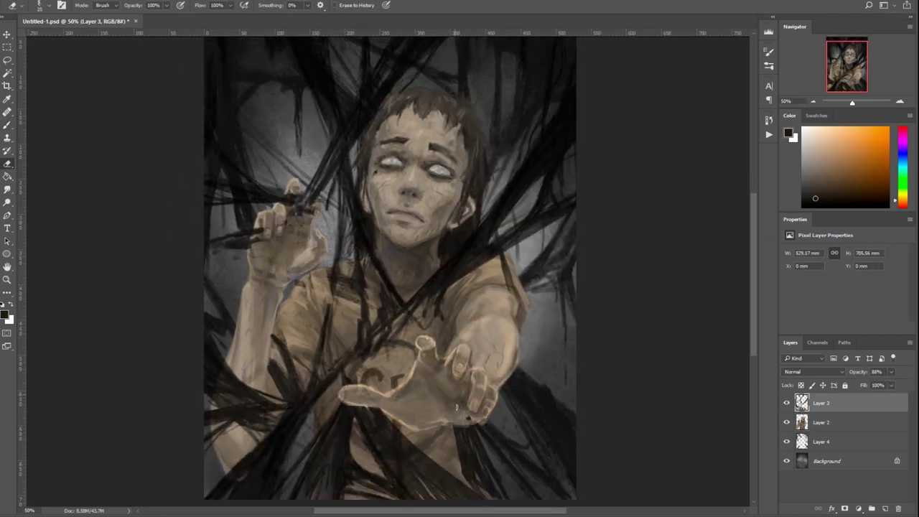
scroll(205, 227, "up", 2)
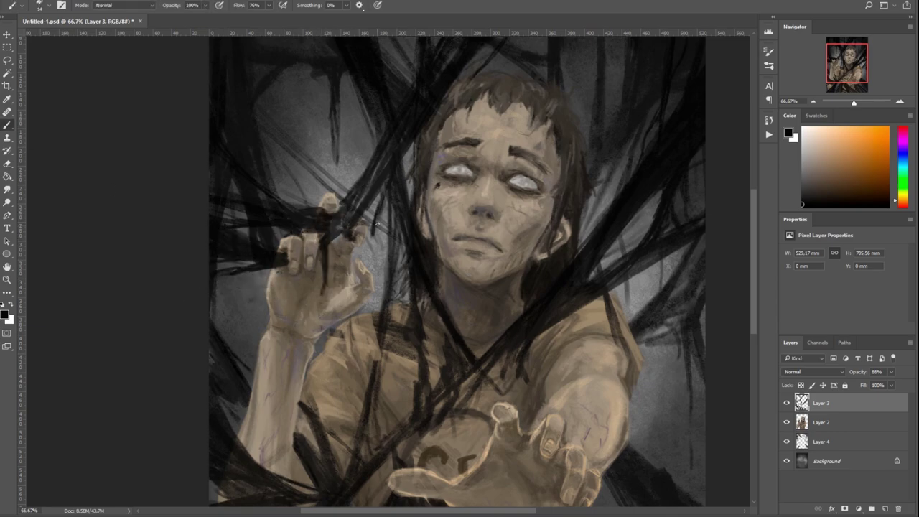
scroll(431, 272, "down", 2)
scroll(431, 273, "down", 3)
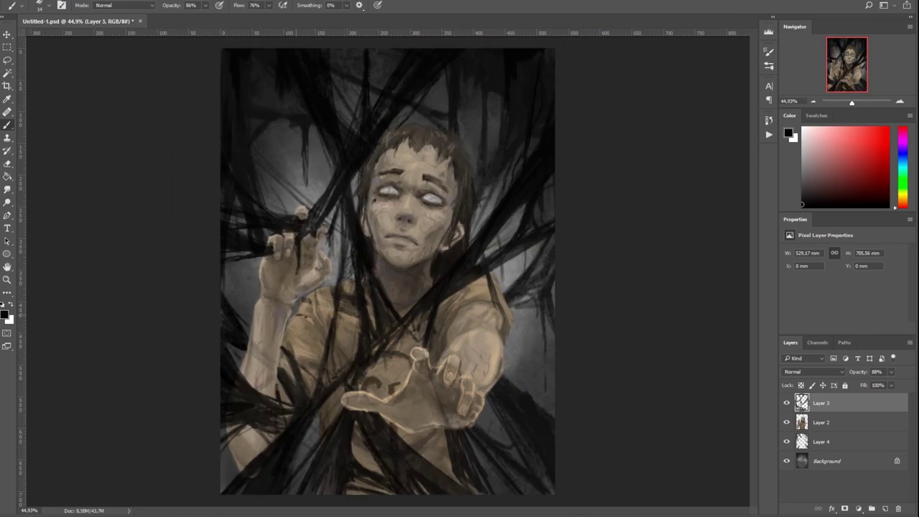
left_click_drag(291, 350, 329, 330)
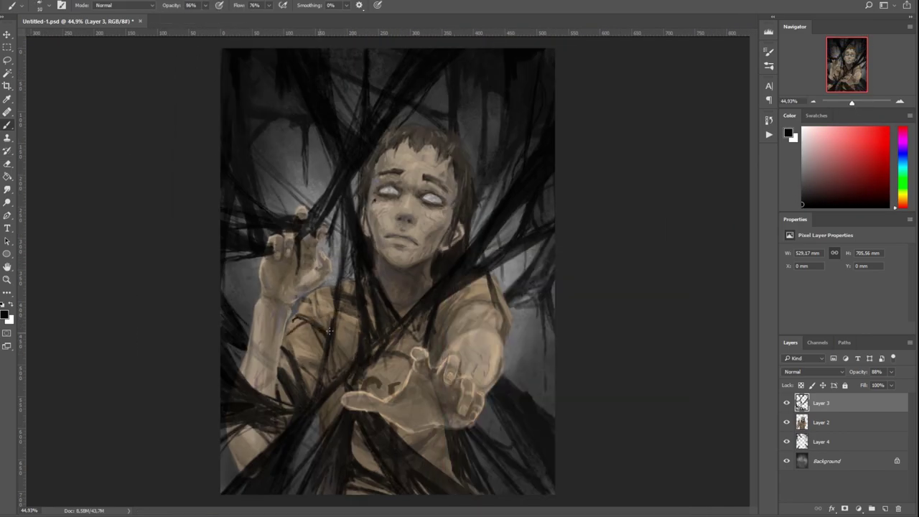
left_click_drag(358, 368, 344, 253)
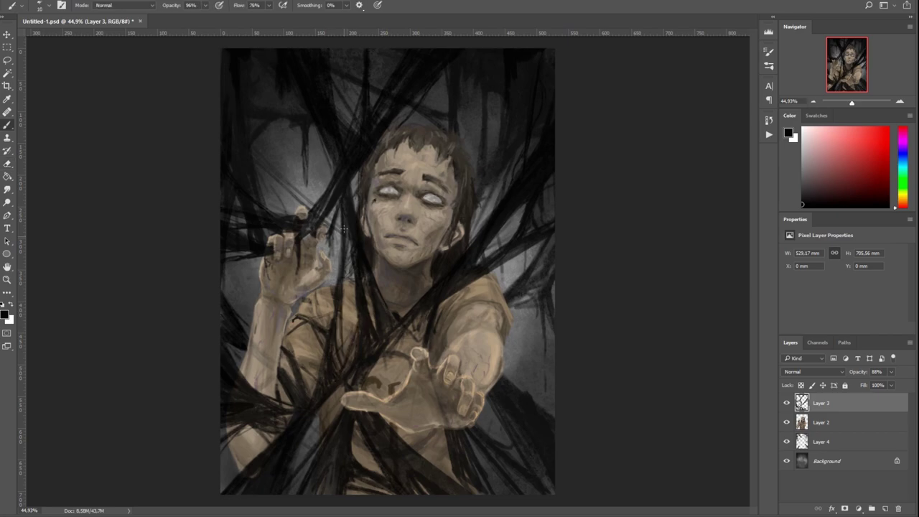